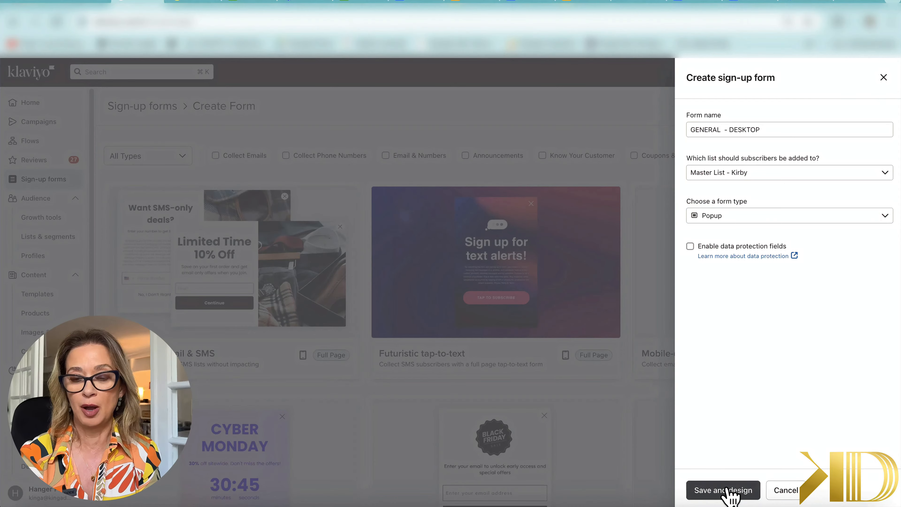
Step: Create the GENERAL - DESKTOP form and give its popup a left side image, a custom width and a 500 px minimum height
click(725, 492)
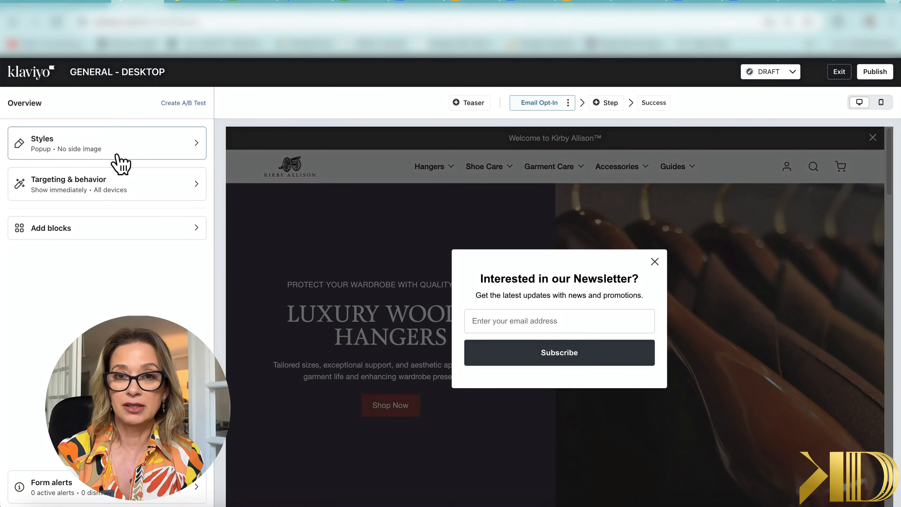
click(117, 154)
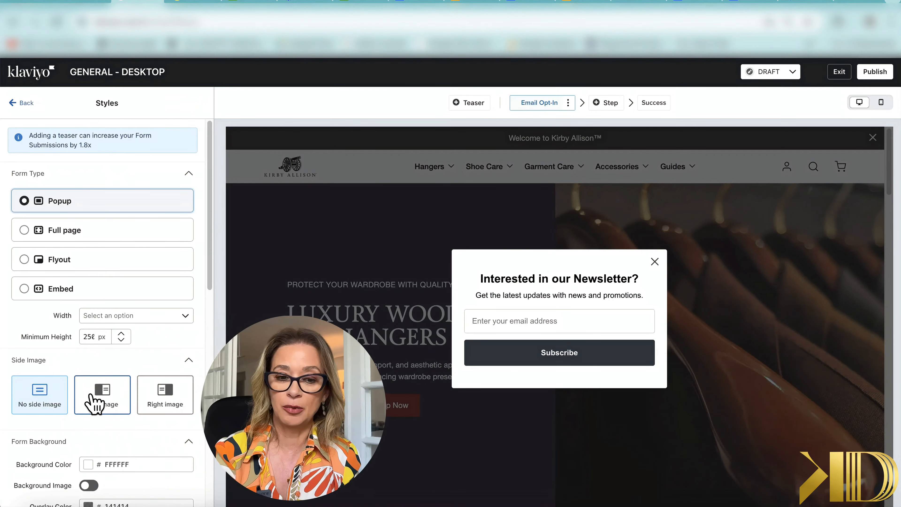
click(95, 400)
click(185, 317)
click(97, 406)
click(86, 335)
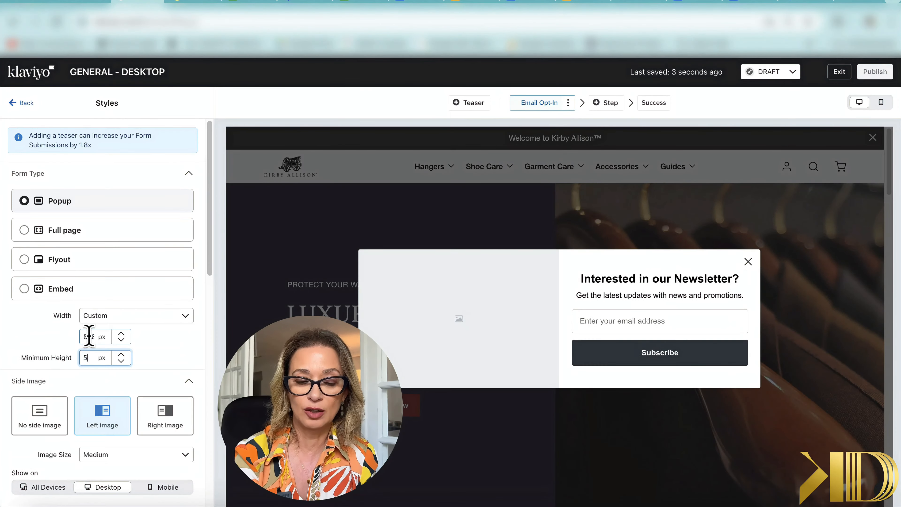
text(500)
click(24, 104)
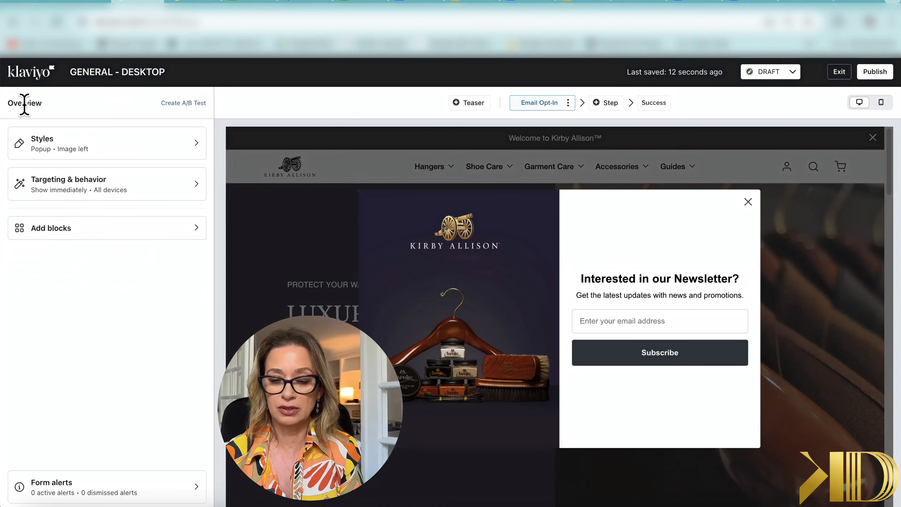
Step: Add a birthday step before the email opt-in and use the Slice 1.1 image as its side image
click(608, 103)
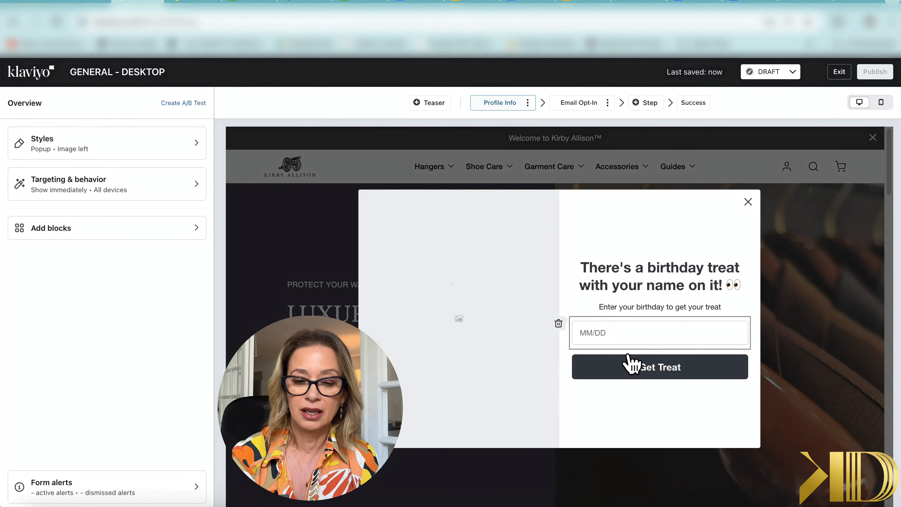
click(630, 366)
click(111, 237)
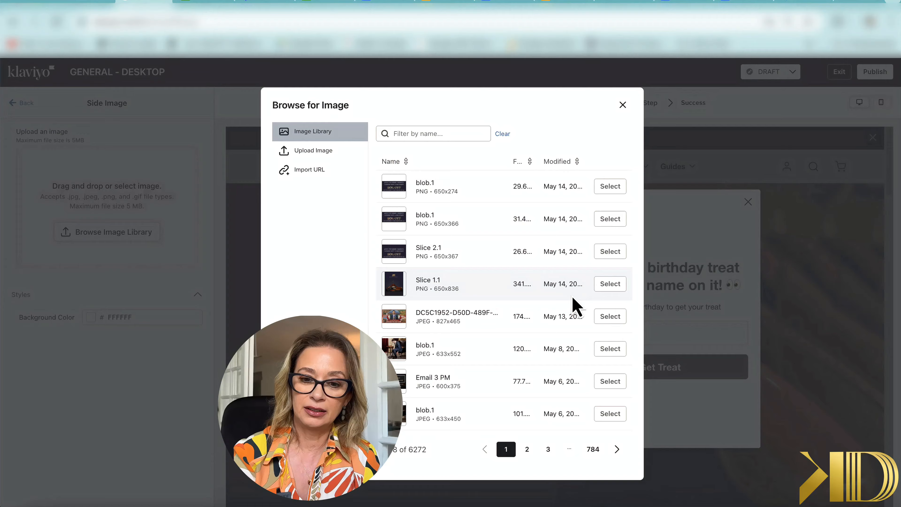
click(610, 284)
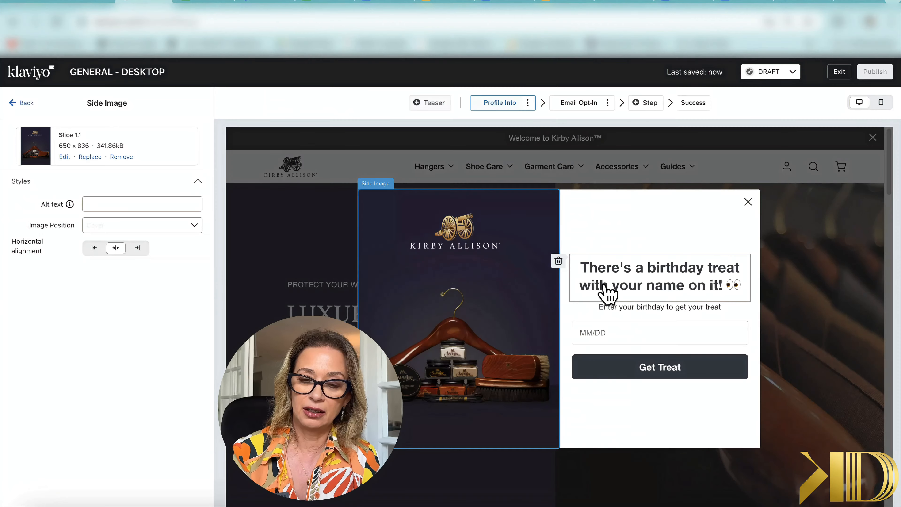
Step: Delete the birthday heading, date field and button, and set the form's background color to 252238
click(559, 261)
click(585, 308)
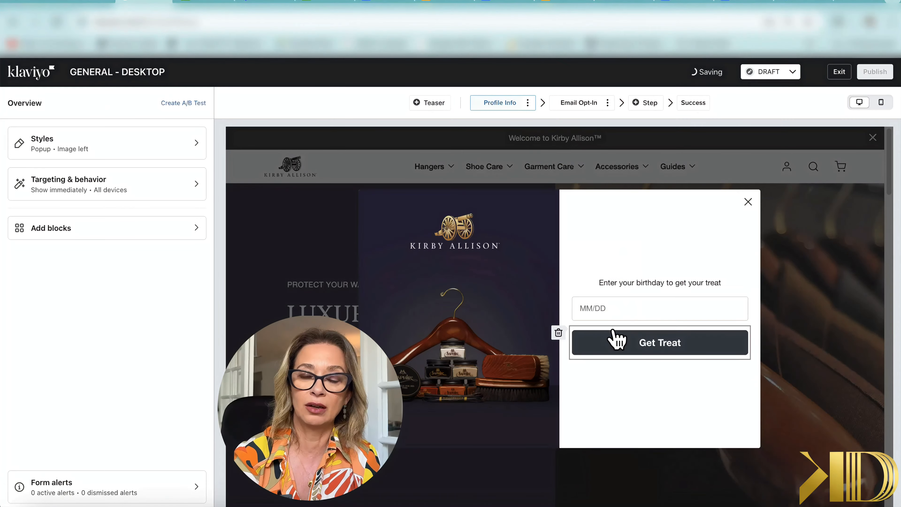
click(558, 302)
click(558, 316)
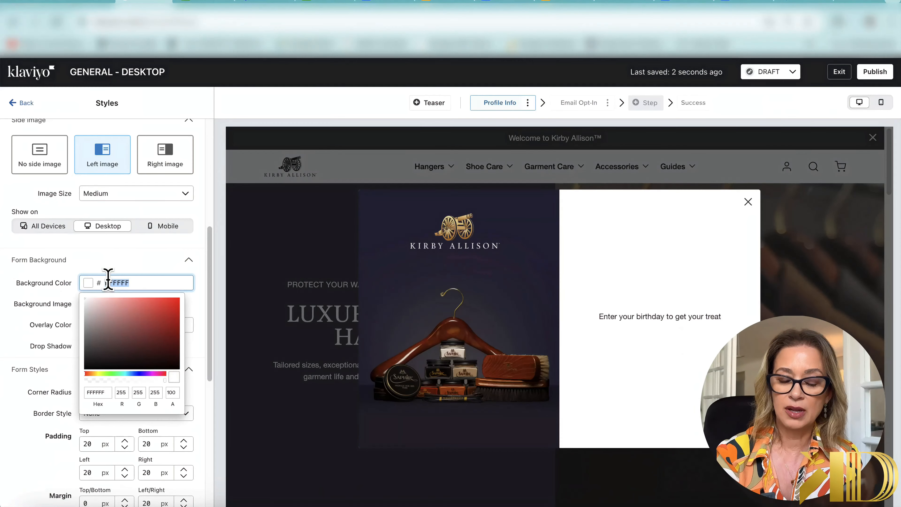
text(252238)
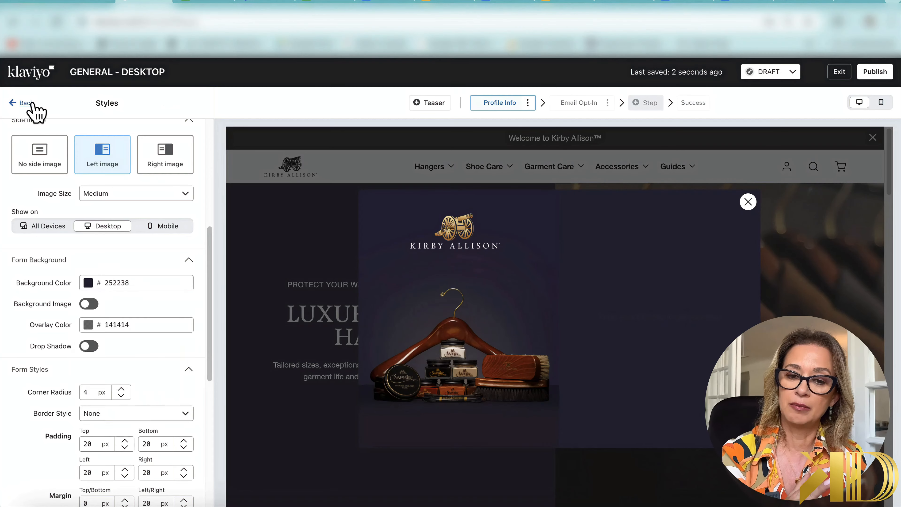
click(30, 104)
Step: Add an image block beside the side image using the 650 x 274 blob.1 discount image, with a width of 500 px
click(100, 231)
drag(173, 184, 659, 319)
click(103, 234)
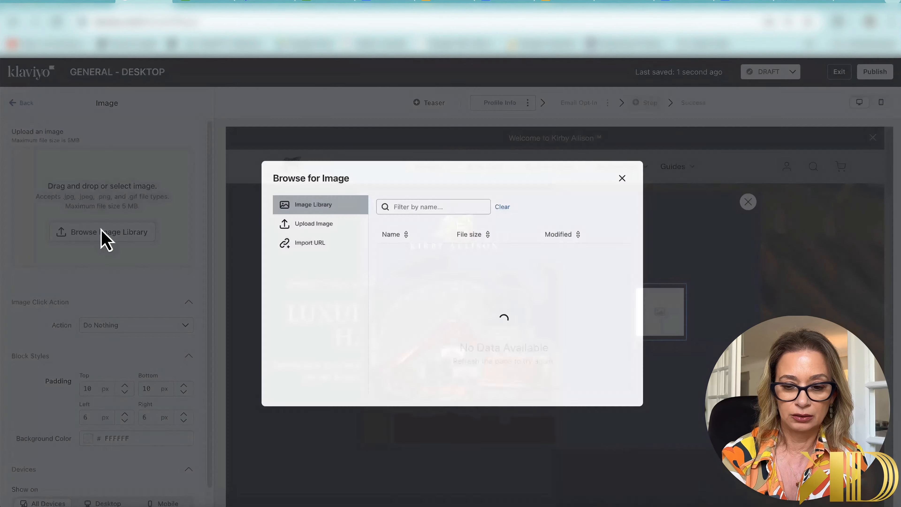
click(610, 188)
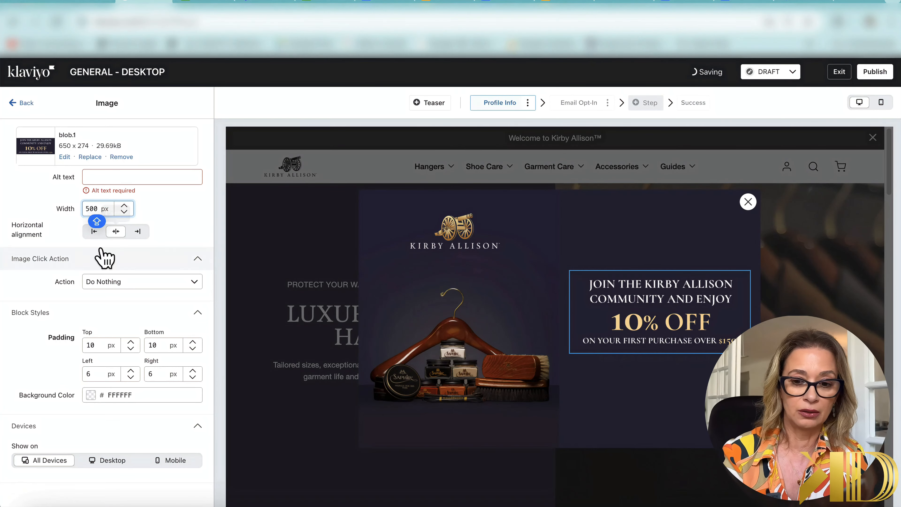
click(22, 103)
Step: Add four button blocks stacked below the 10% OFF image
click(81, 232)
drag(101, 194, 614, 359)
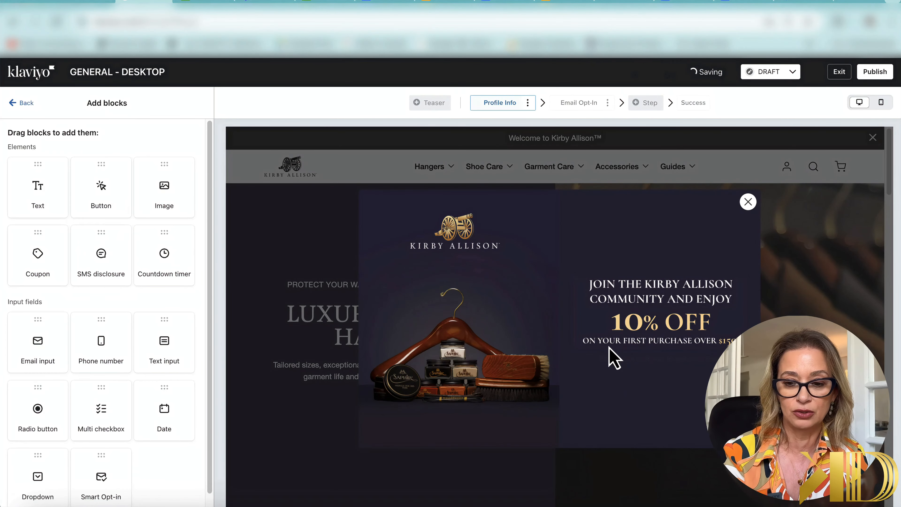
click(31, 102)
click(65, 234)
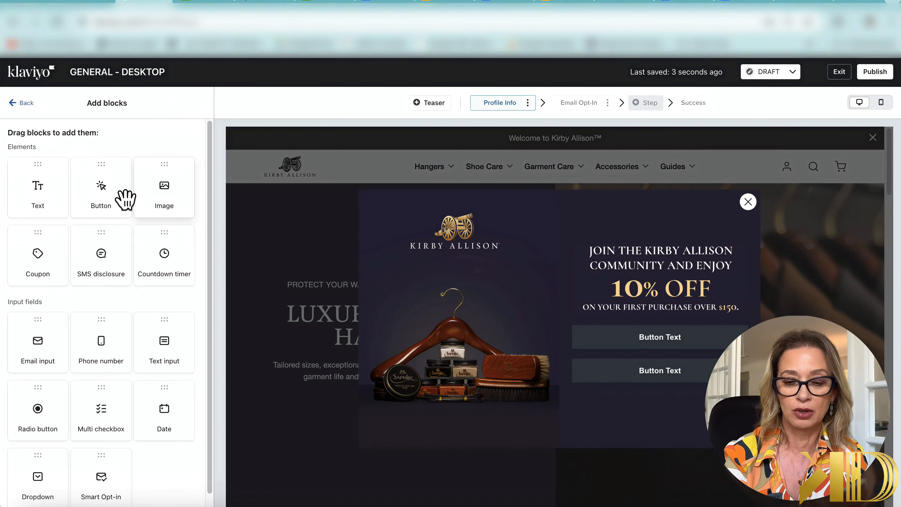
drag(125, 198, 668, 405)
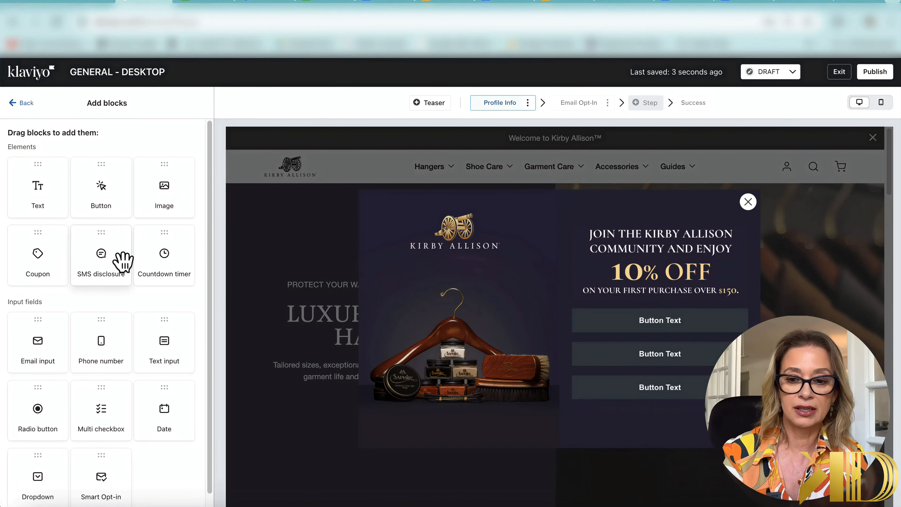
drag(101, 189, 658, 408)
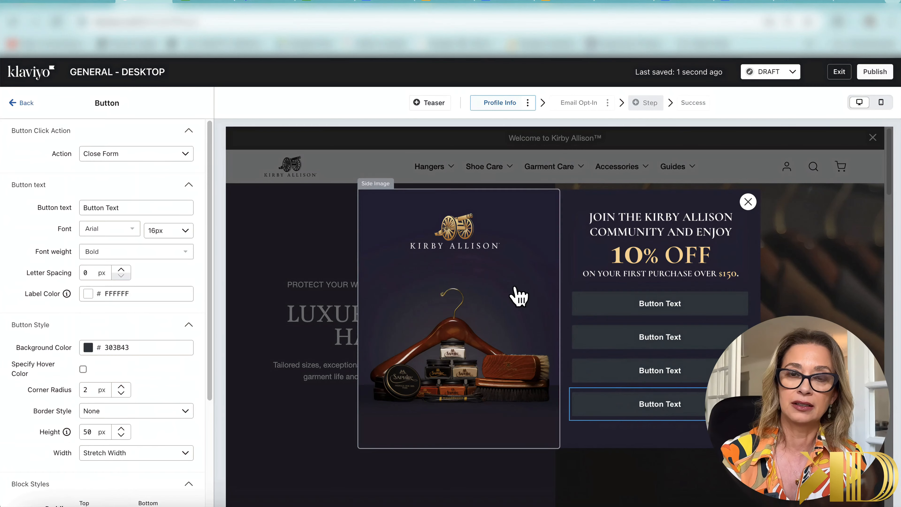
Step: Set the four buttons' action to Submit Form, with Show Next Step after submitting
click(673, 307)
click(184, 156)
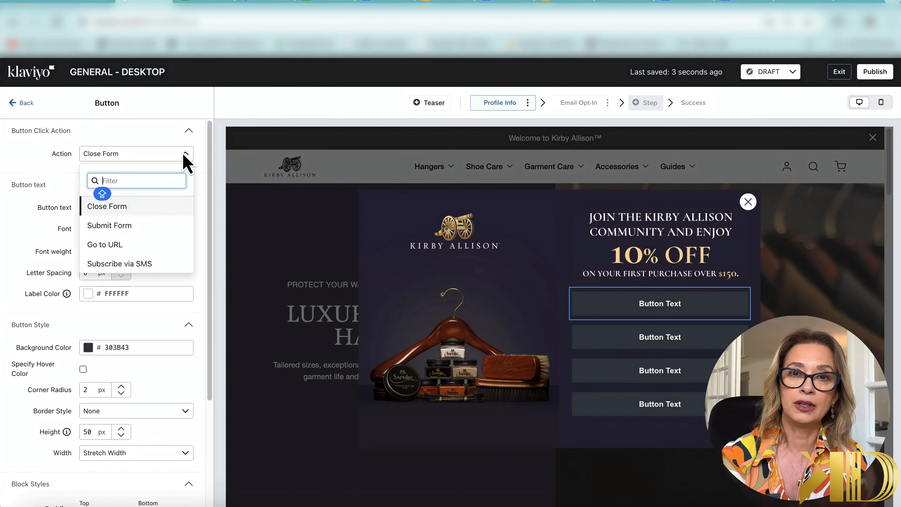
click(109, 225)
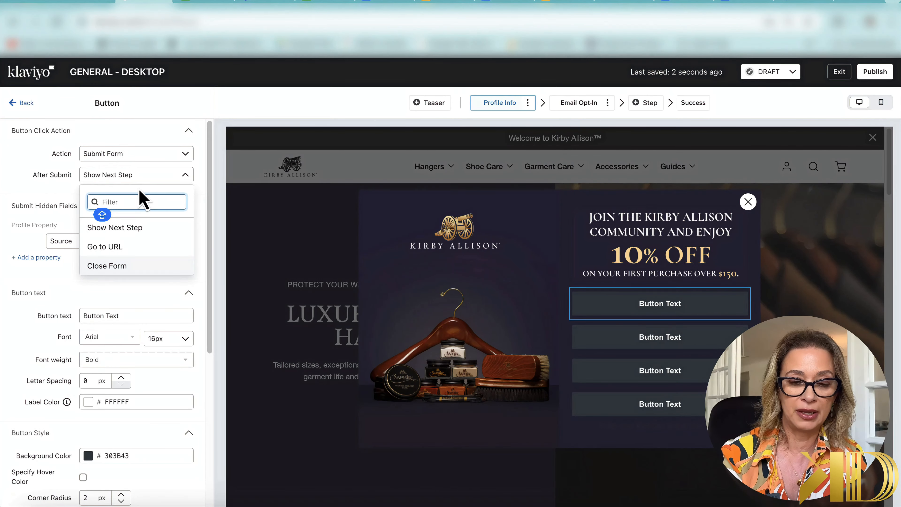
click(652, 341)
click(163, 156)
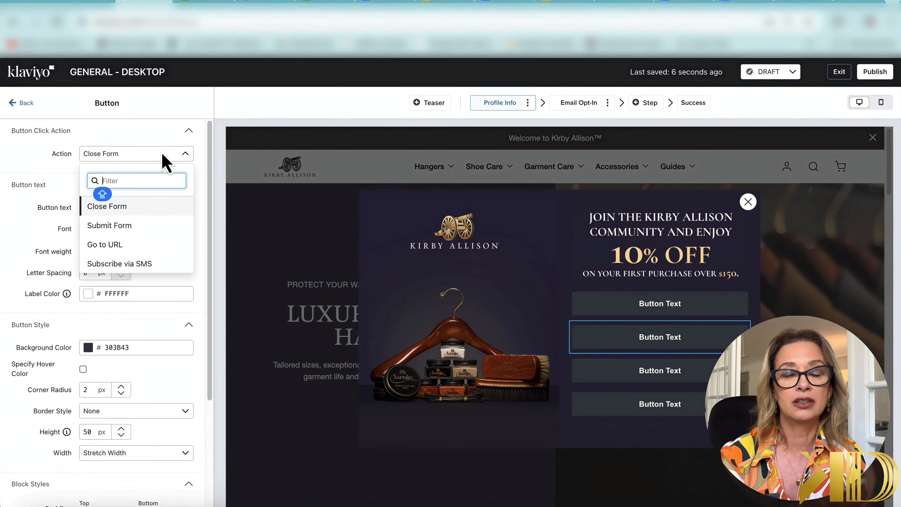
click(135, 227)
click(141, 179)
click(134, 226)
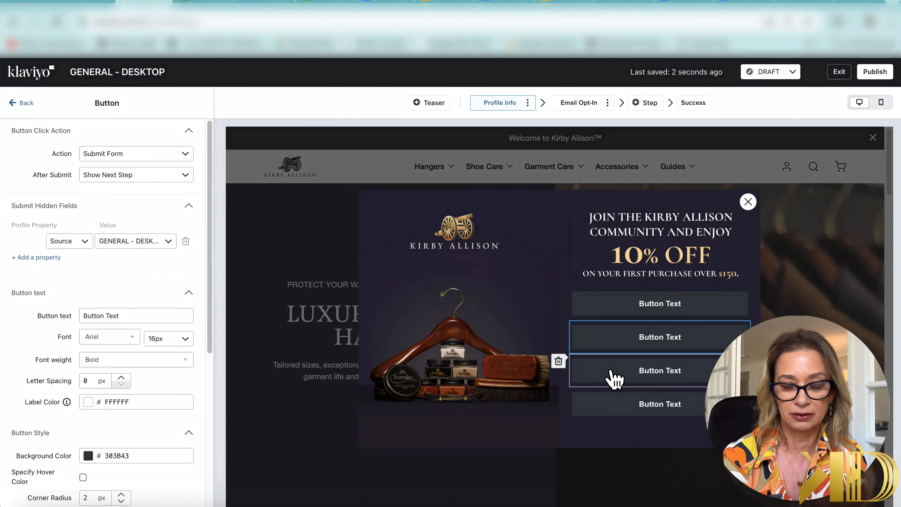
click(621, 402)
click(162, 154)
click(131, 225)
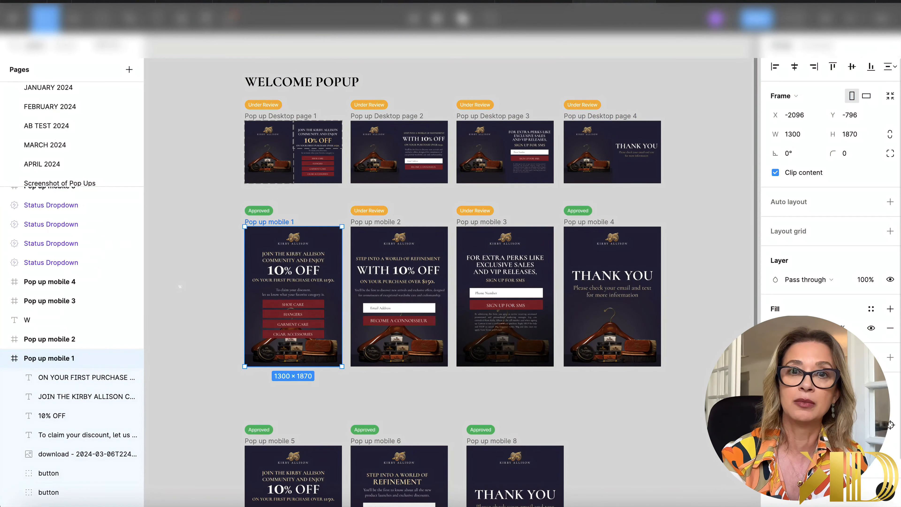
Step: Return from the Figma popup design to Klaviyo and set the first button's background color to 841B24
click(219, 505)
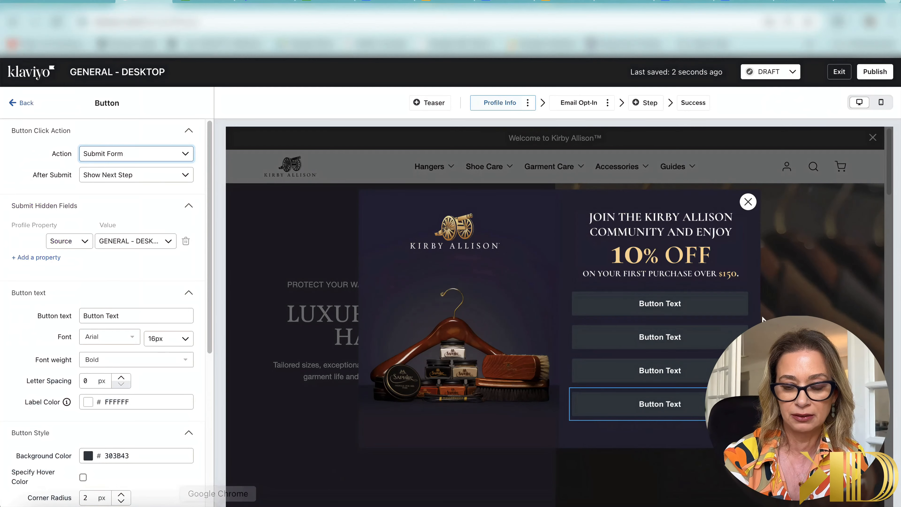
scroll(112, 402, down, 5)
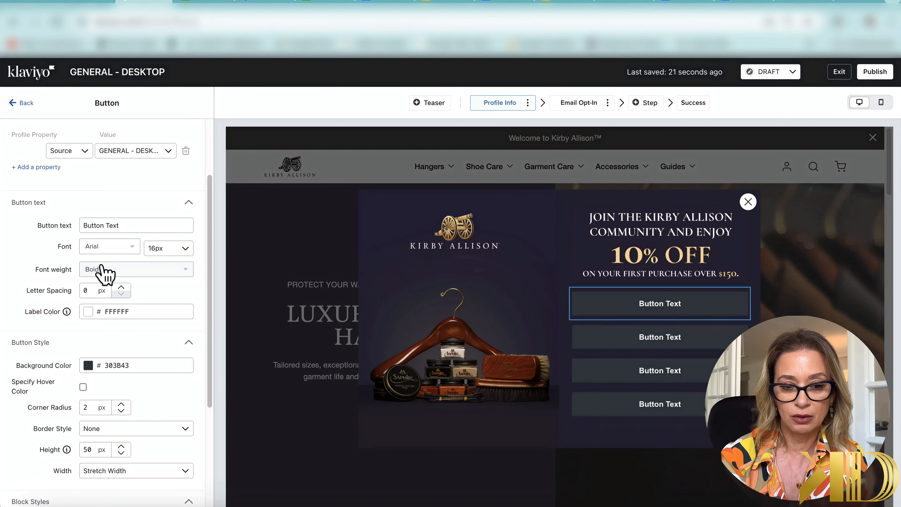
scroll(143, 305, down, 5)
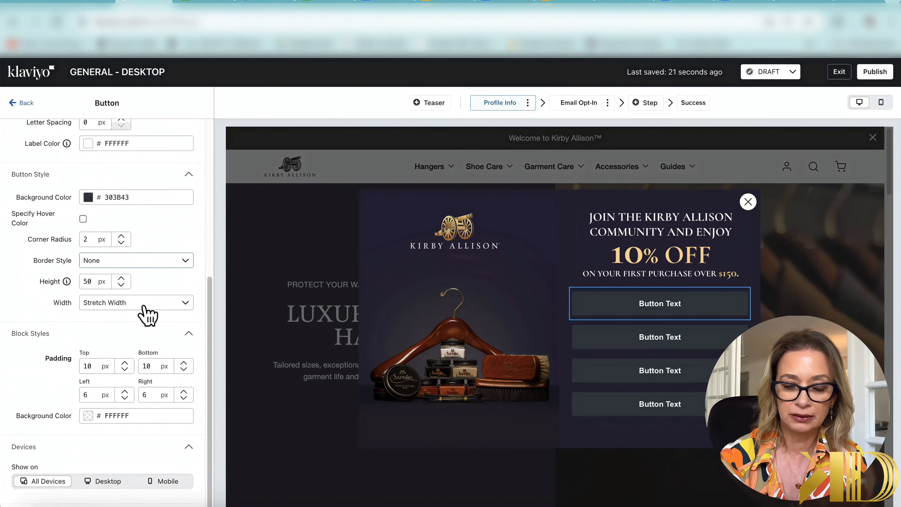
scroll(145, 316, up, 2)
double_click(110, 308)
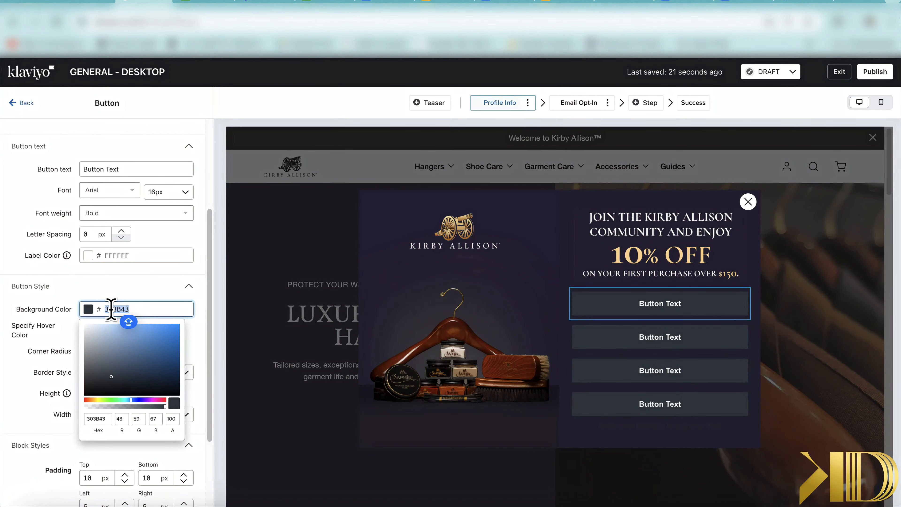
text(841B24)
Step: Set the background color of the second, third and fourth buttons to 841B24
click(667, 339)
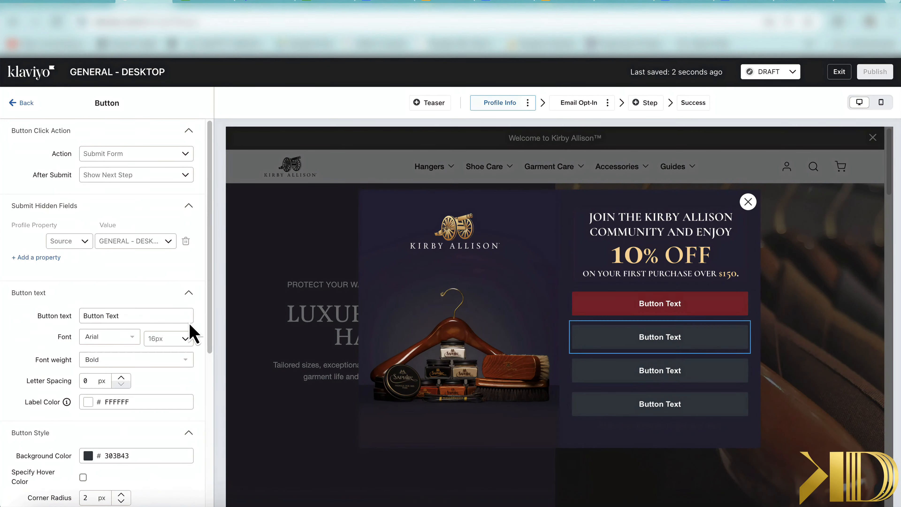
double_click(117, 456)
text(841B24)
click(684, 376)
double_click(121, 456)
text(841B24)
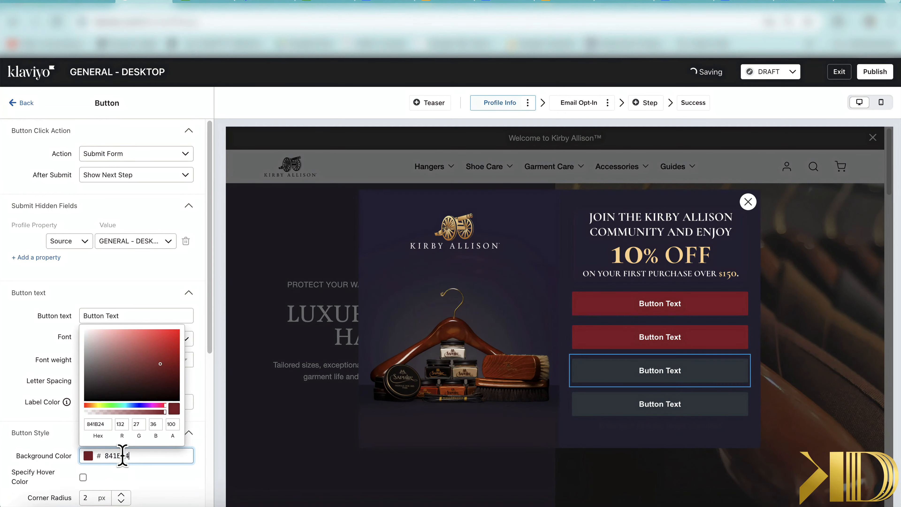
click(706, 414)
double_click(117, 458)
text(841B24)
Step: Label the four buttons SHOE CARE, HANGERS, GARMENT CARE and CIGAR ACCESSORIES from first to last
click(679, 309)
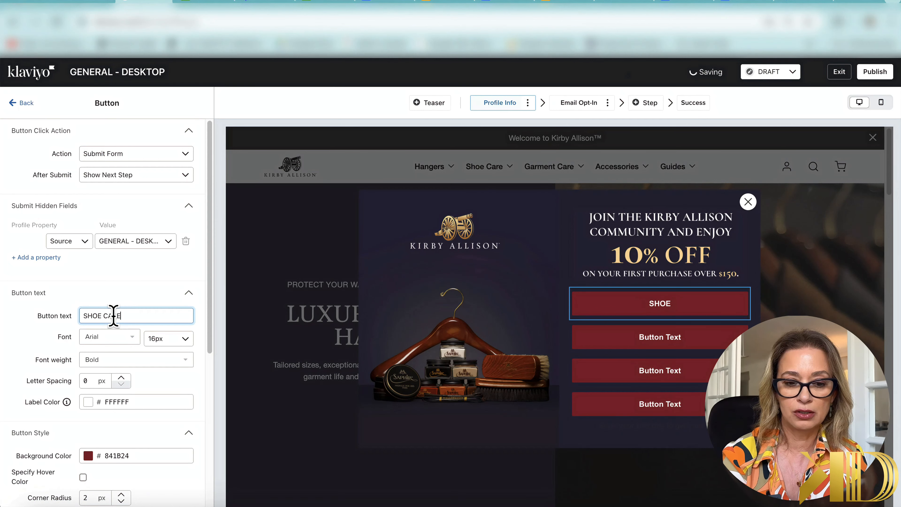
click(687, 340)
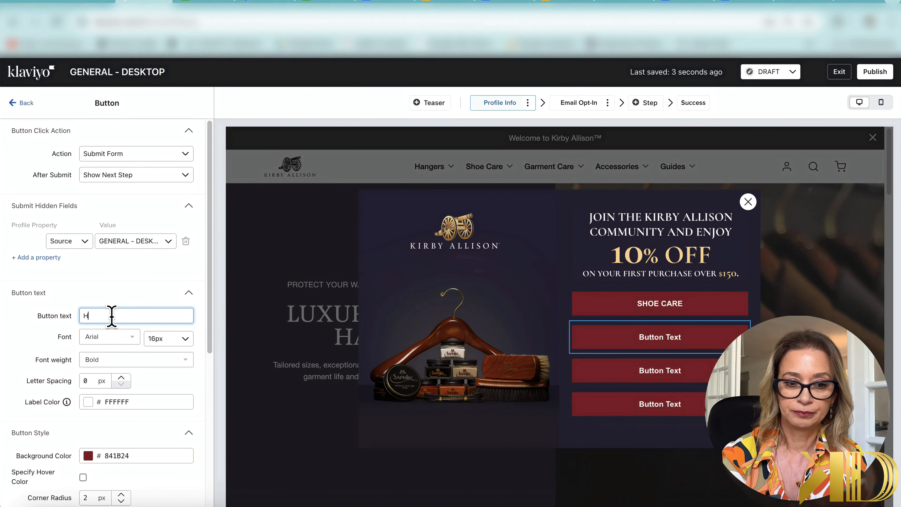
click(670, 371)
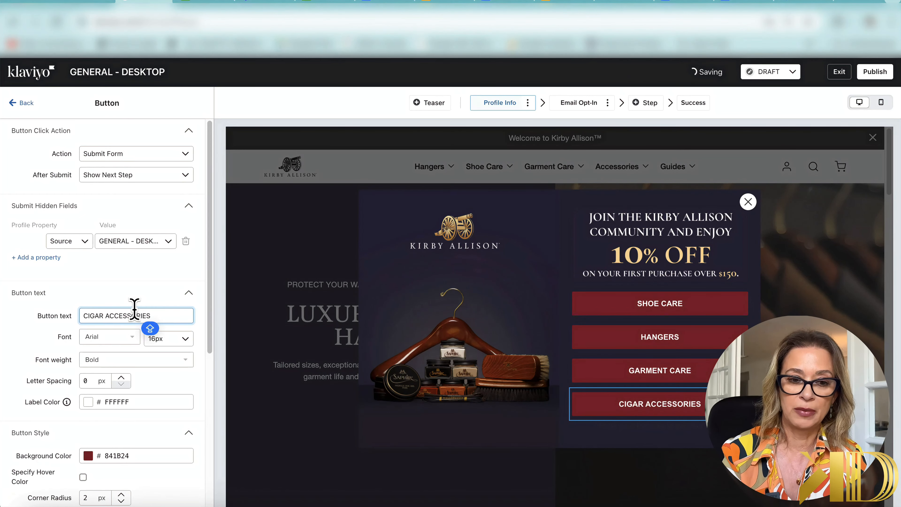
Step: Change the font of all four category buttons to Playfair Display
click(744, 310)
click(101, 337)
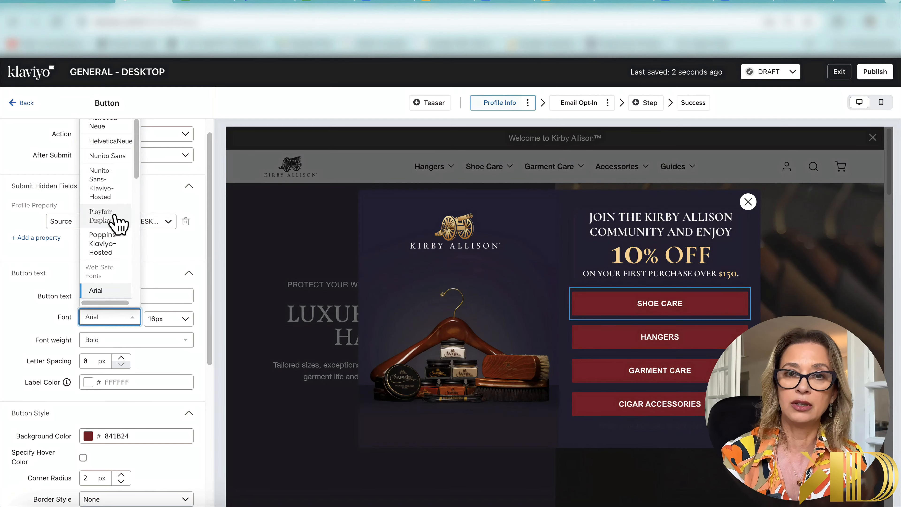
click(117, 222)
click(632, 338)
click(103, 337)
click(103, 216)
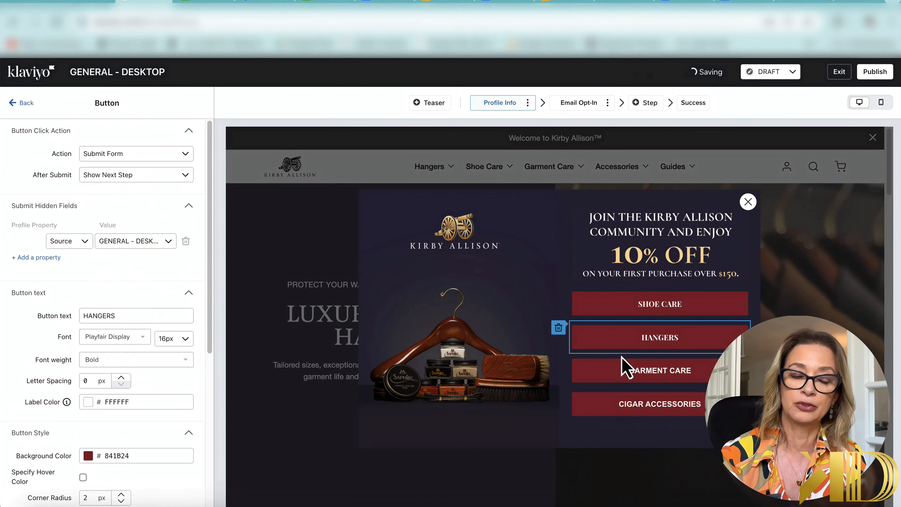
click(627, 369)
click(107, 337)
click(107, 218)
click(639, 404)
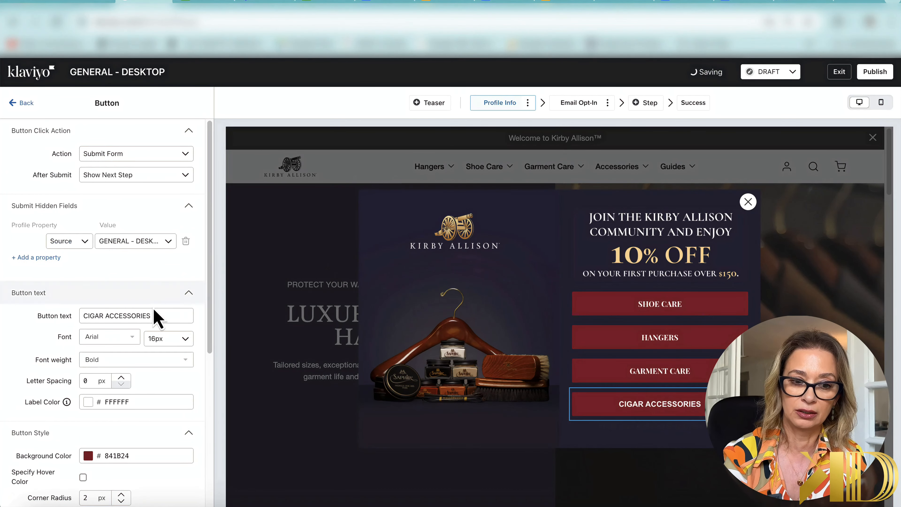
click(107, 336)
click(106, 219)
Step: Add the hidden profile property Interests with the new value Shoe Care to the SHOE CARE button
click(660, 304)
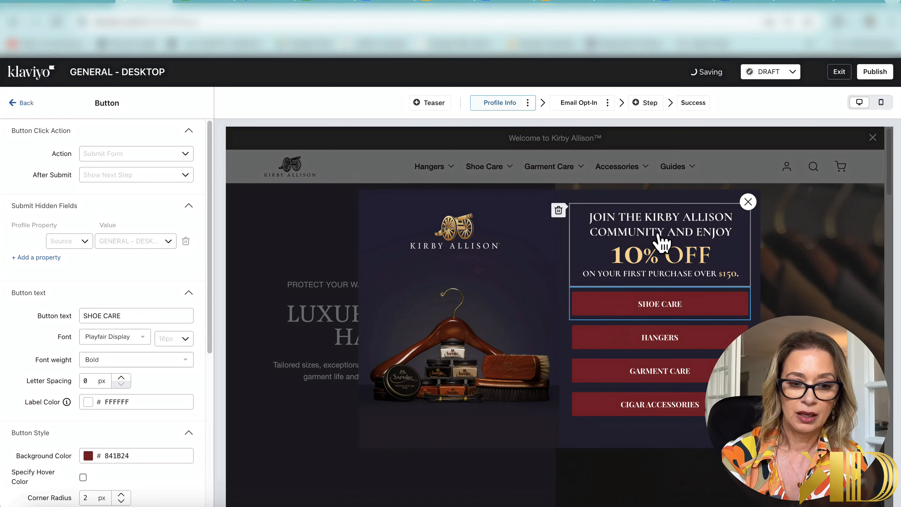
click(50, 257)
click(69, 263)
text(Interest)
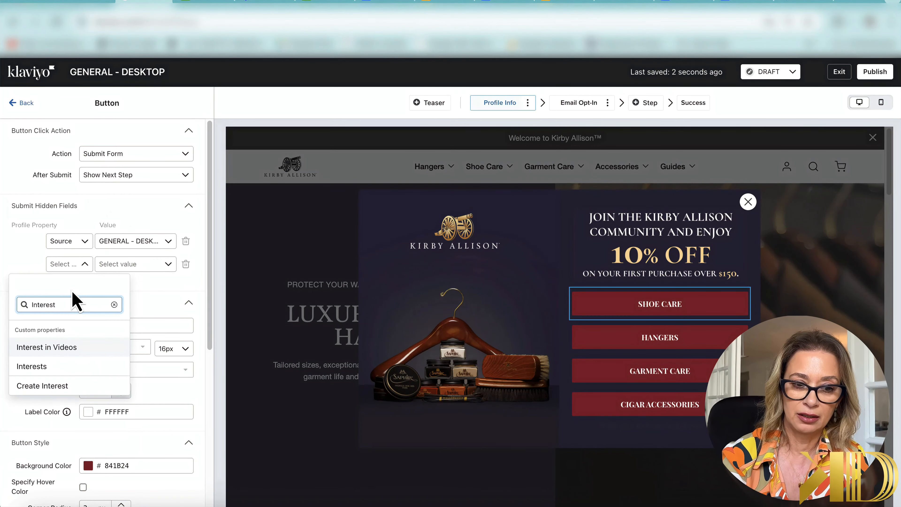
click(32, 366)
click(154, 266)
text(Shoe Care)
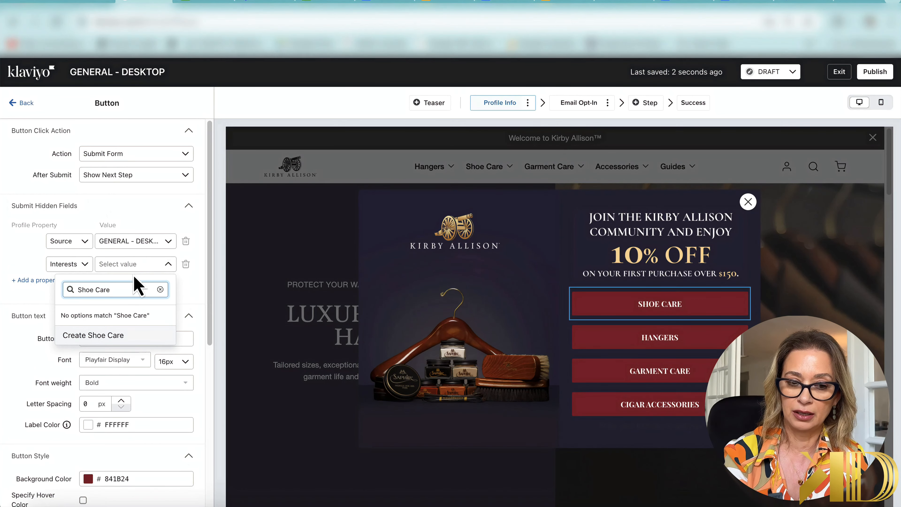
click(99, 336)
Step: Add the hidden profile property Interests with the value hangers to the HANGERS button
click(688, 341)
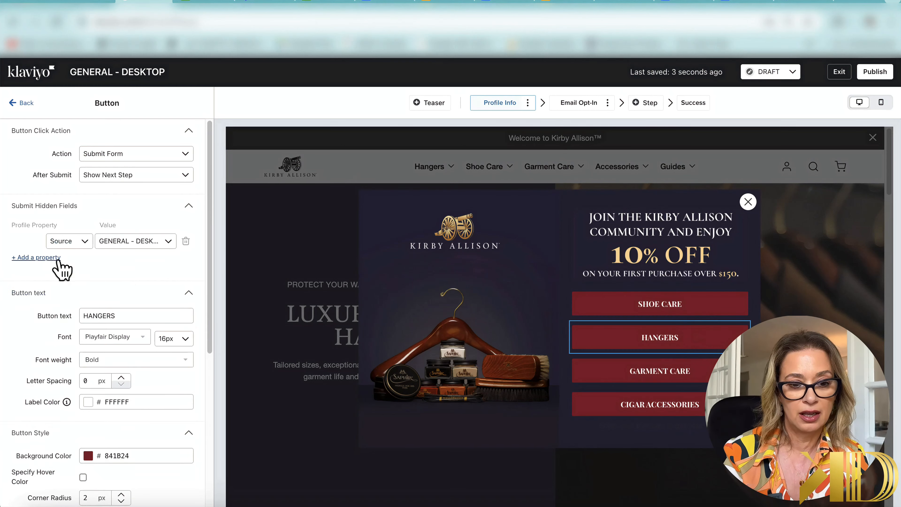
click(53, 257)
click(76, 267)
text(int)
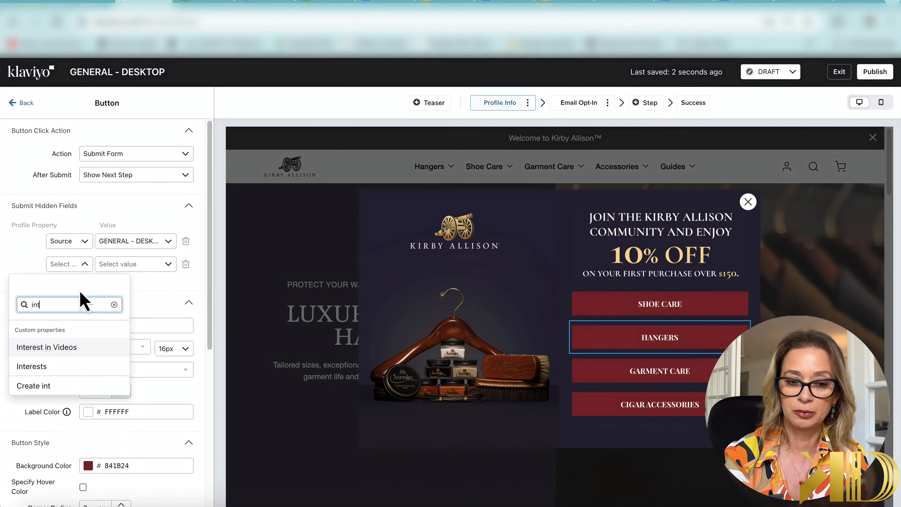
click(34, 366)
click(135, 266)
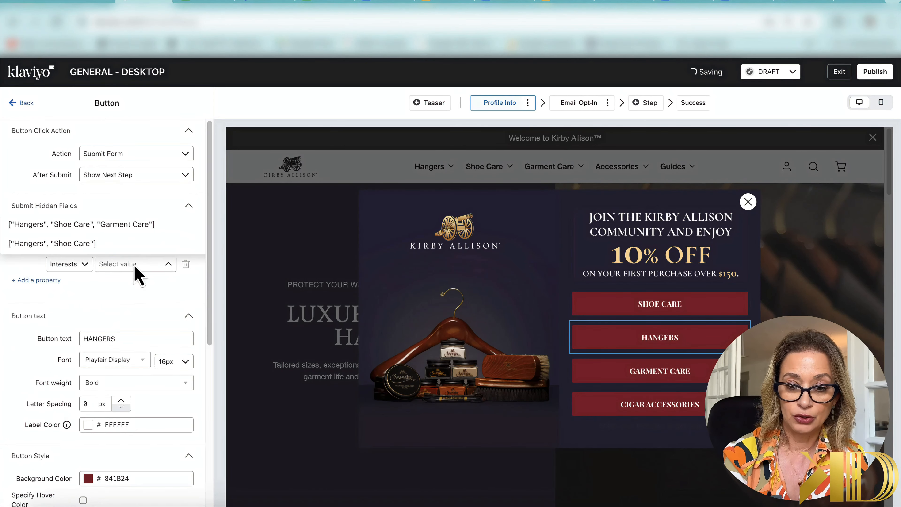
text(hangers)
key(Return)
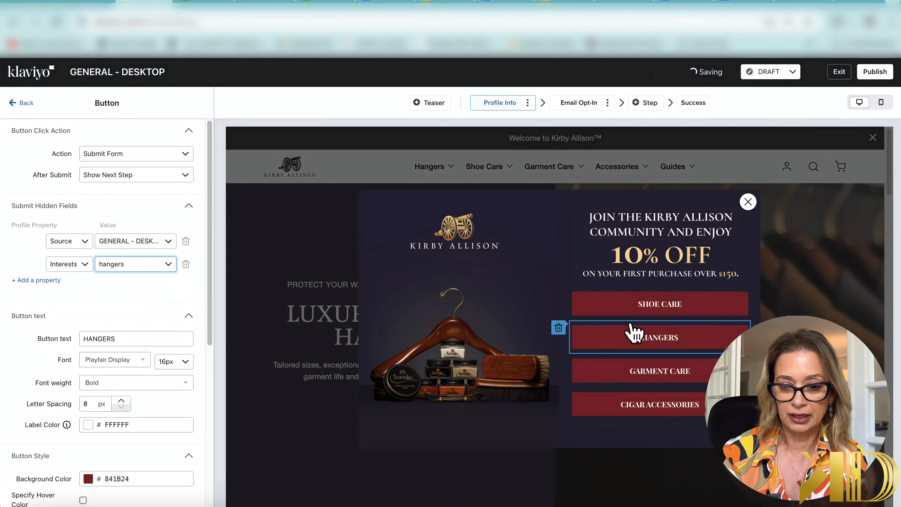
Step: Add the hidden profile property Interests with the new value Garment Care to the GARMENT CARE button
click(658, 370)
click(39, 257)
click(73, 266)
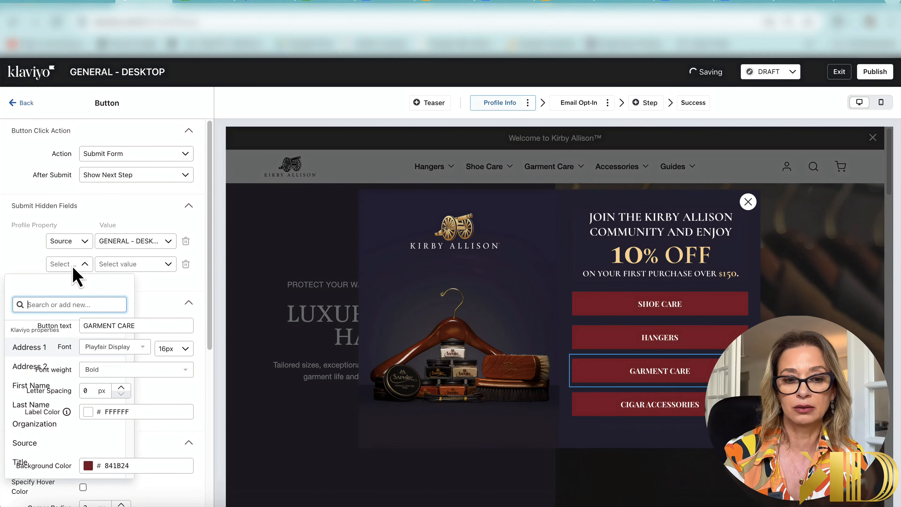
text(interest)
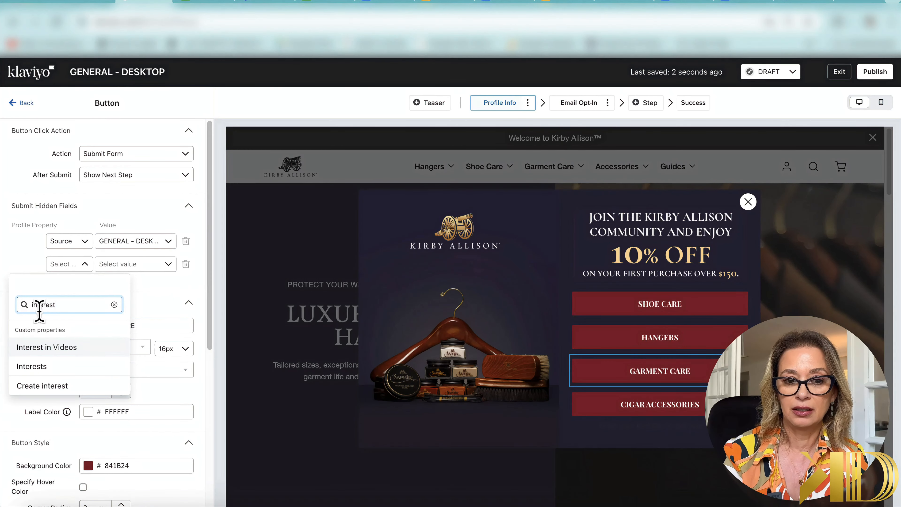
click(38, 366)
click(144, 267)
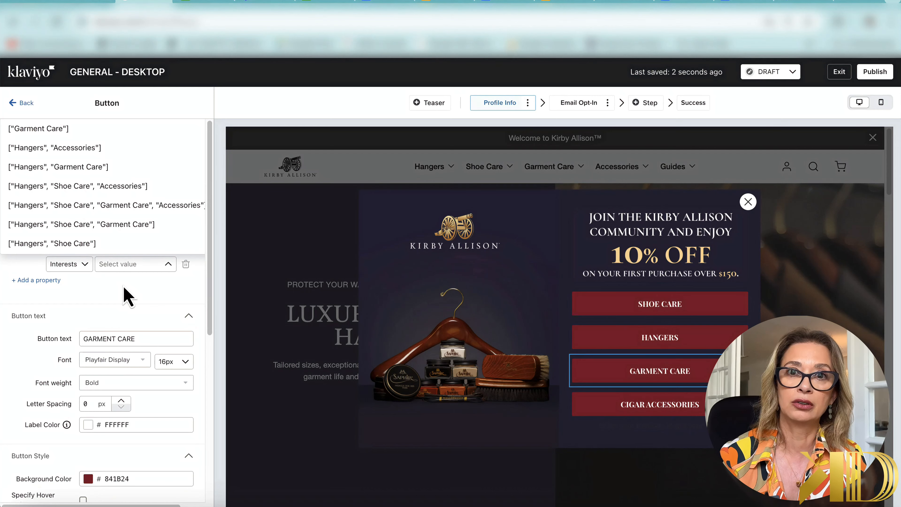
click(127, 267)
click(127, 267)
text(Garment Care)
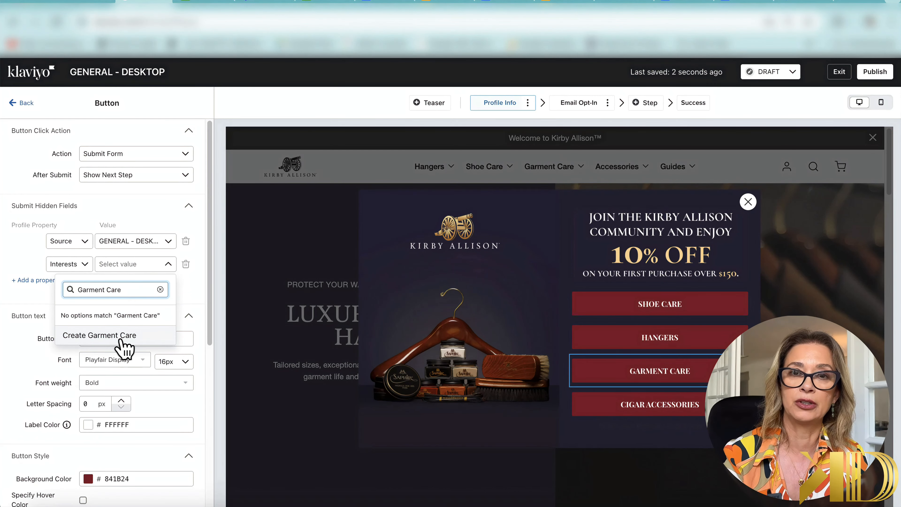
click(120, 337)
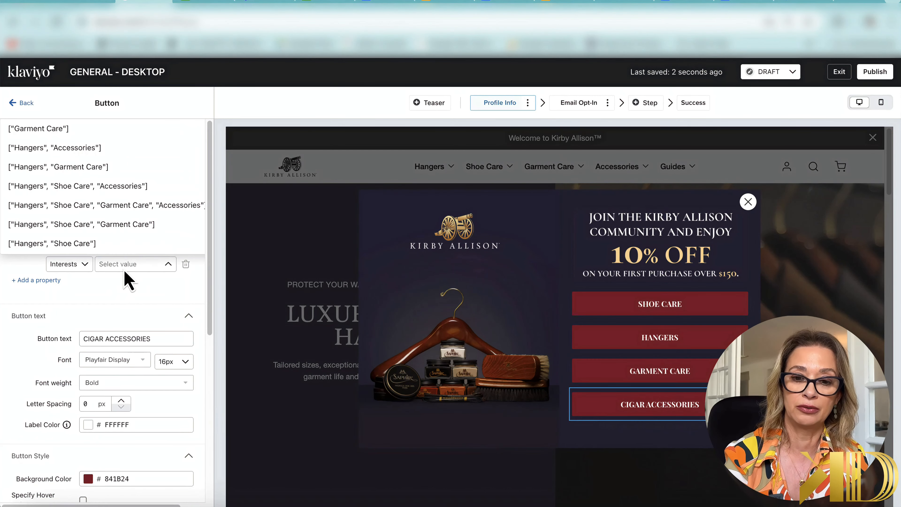
Step: Give the CIGAR ACCESSORIES button's hidden Interests property the new value Cigar Accessories and return to the form overview
click(125, 265)
click(124, 265)
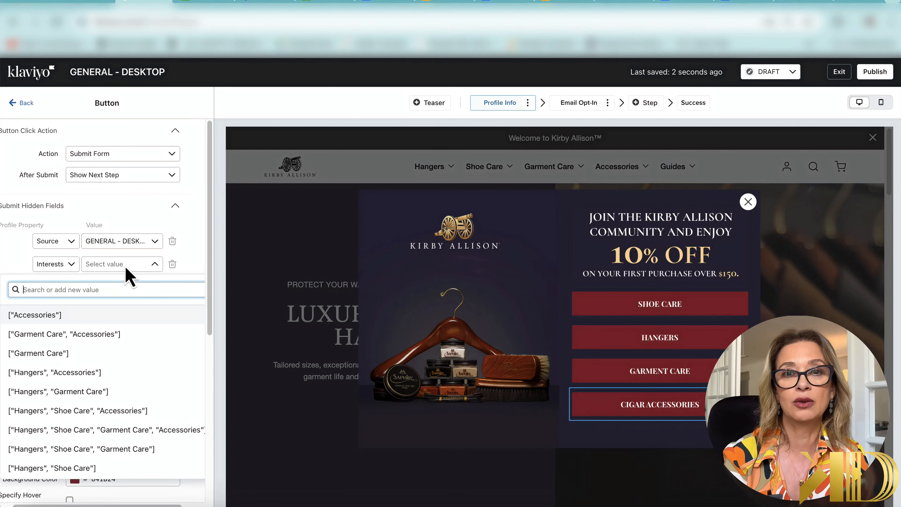
text(Cigar Accessories)
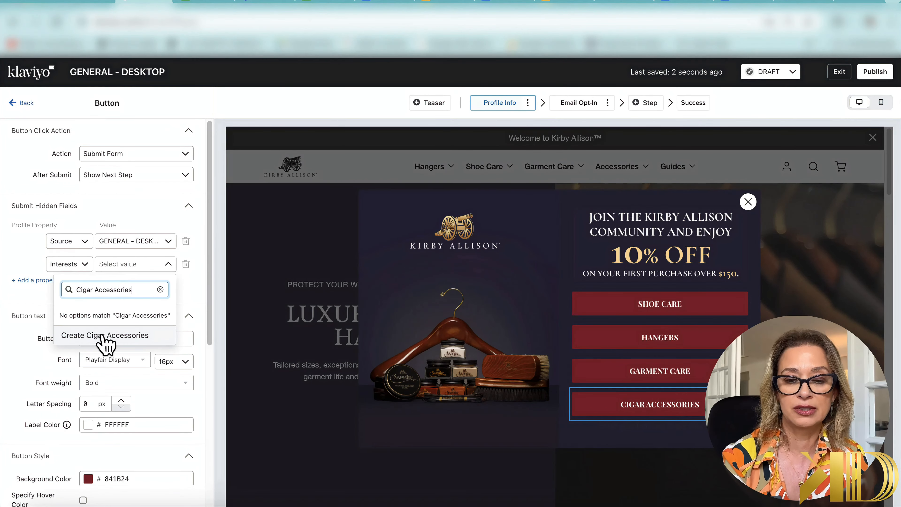
click(105, 336)
click(23, 104)
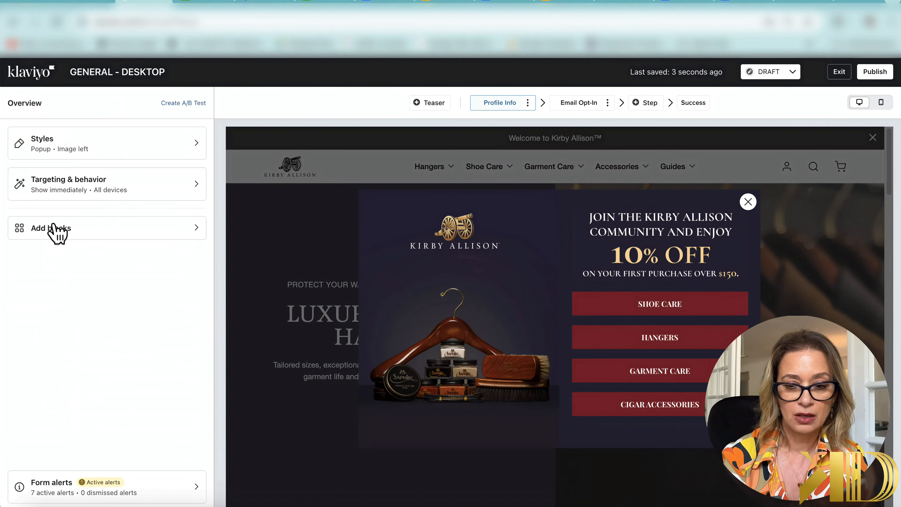
Step: Insert a text block above SHOE CARE containing "To claim your discount, let us know what your favorite category is.", copied from Figma without its styles
click(56, 236)
drag(44, 201, 657, 287)
click(614, 506)
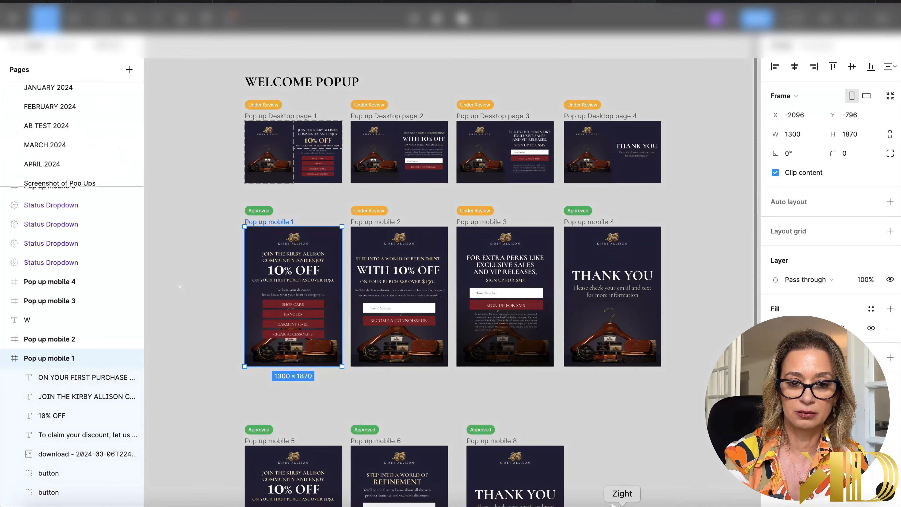
click(894, 61)
click(850, 77)
scroll(514, 284, up, 5)
scroll(514, 284, left, 5)
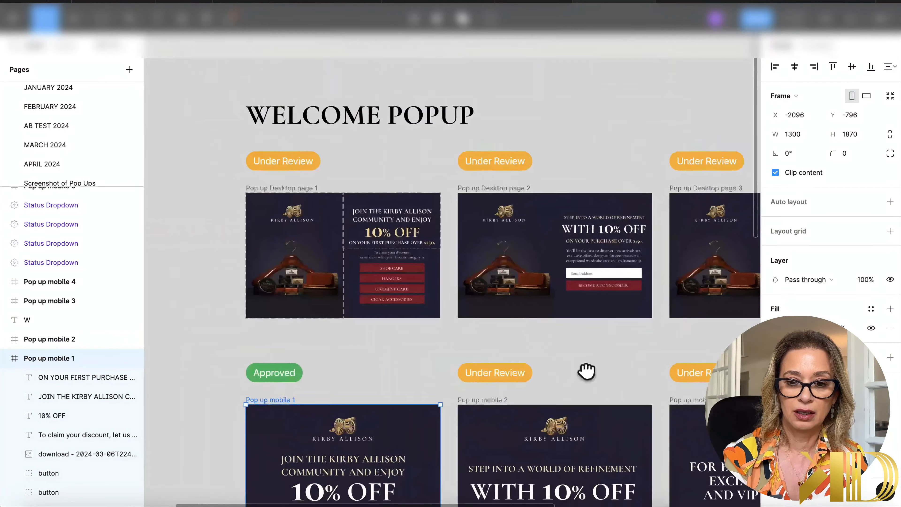
scroll(586, 369, down, 1)
scroll(477, 312, up, 3)
click(348, 212)
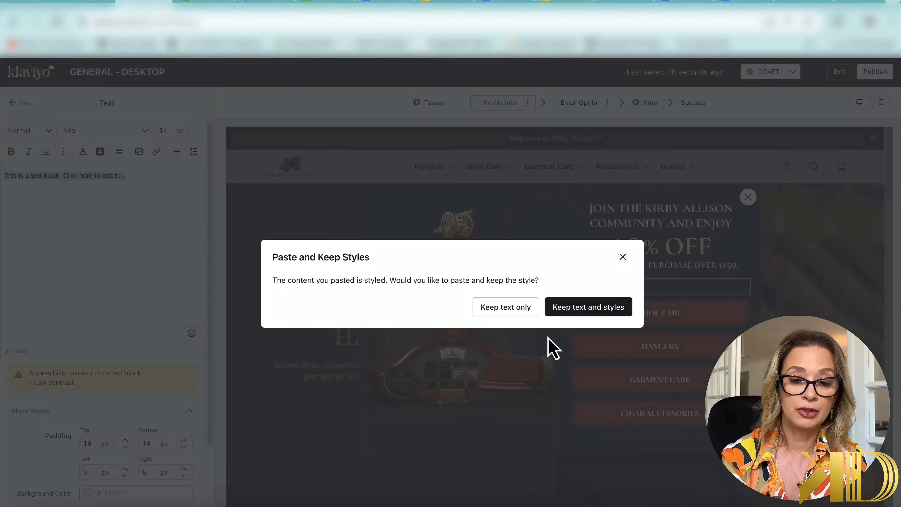
click(503, 306)
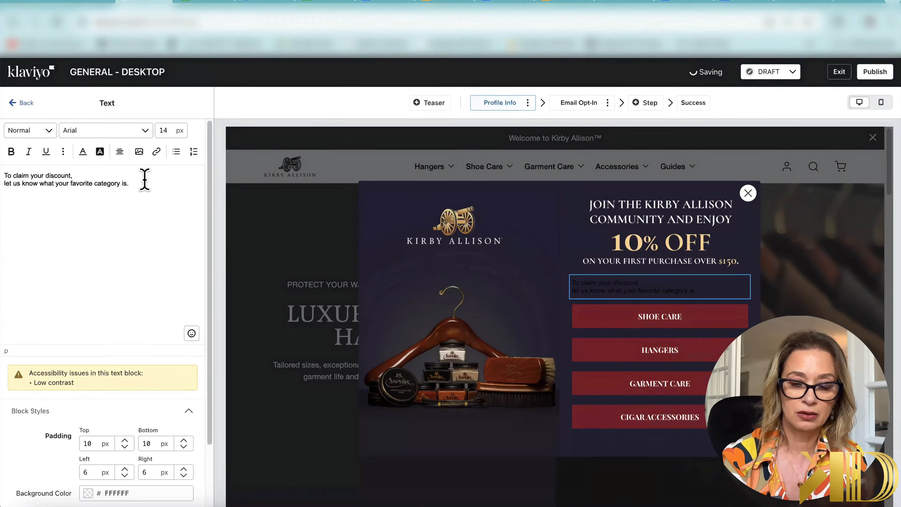
Step: Color the discount instruction text white and set its font to Playfair Display Normal 400
click(87, 153)
click(135, 286)
click(122, 155)
click(135, 129)
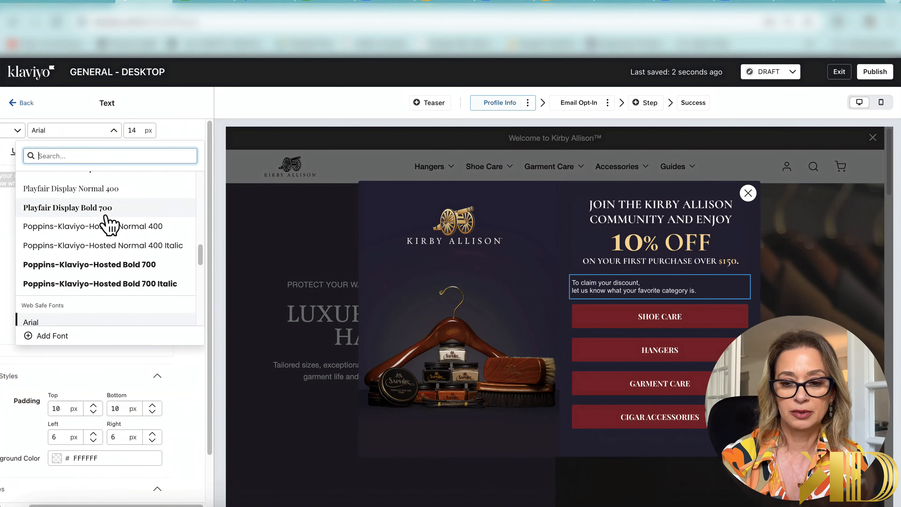
click(106, 189)
click(111, 131)
scroll(113, 193, up, 1)
click(103, 246)
Step: Set the discount instruction text to 16 px and center it
double_click(164, 131)
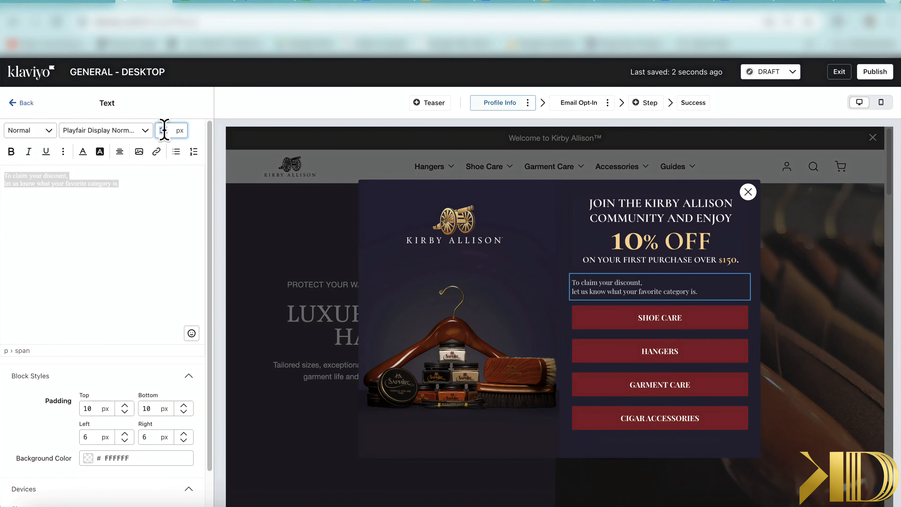
text(16)
click(119, 151)
click(137, 170)
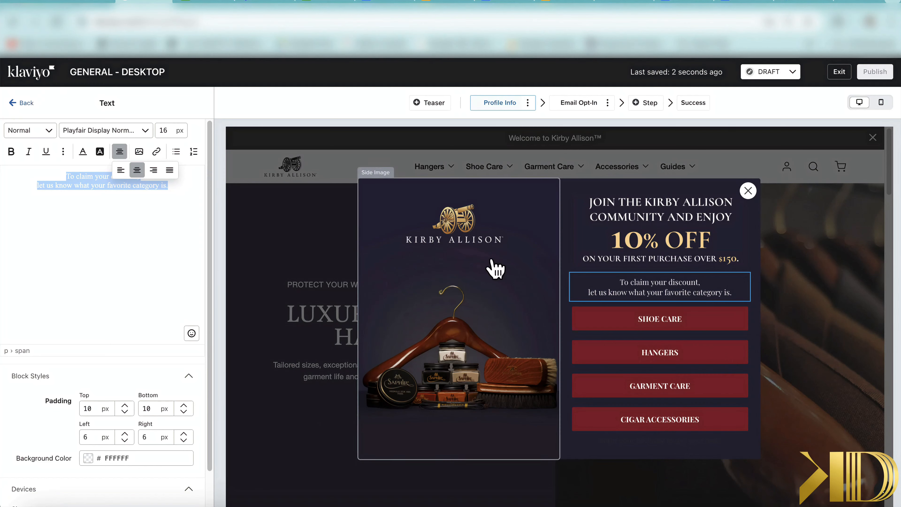
click(844, 300)
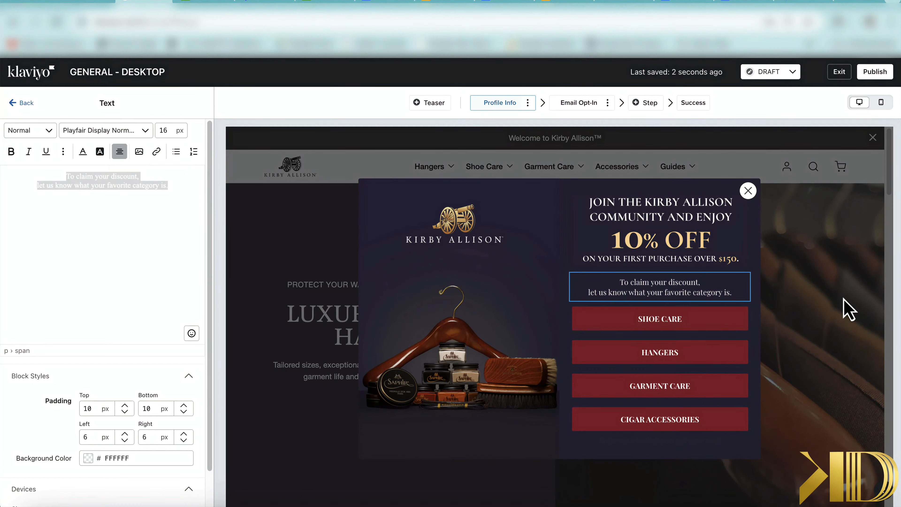
Step: Open the popup's Email Opt-In step, switch to the Figma design and undo the last text edit there
click(582, 107)
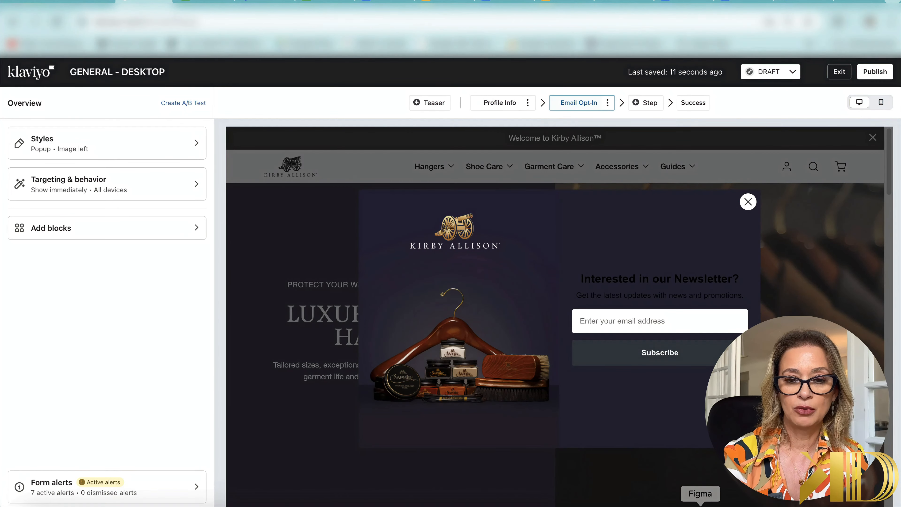
click(700, 506)
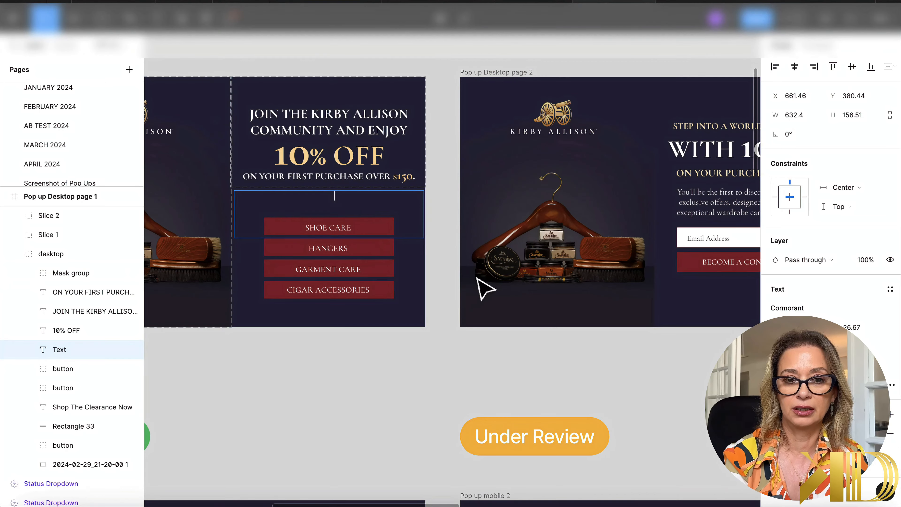
key(super+z)
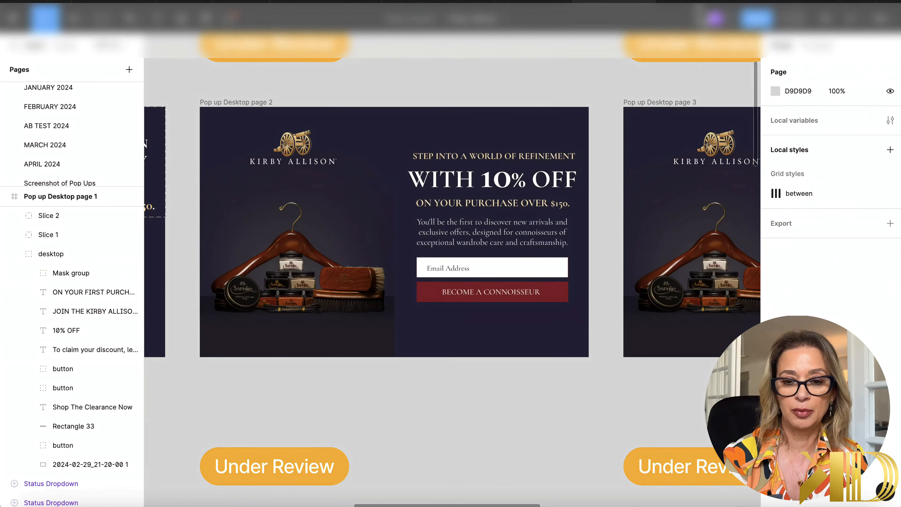
Step: Draw a slice of about 650 × 353 px over the headline area of Pop up Desktop page 2
key(s)
drag(388, 107, 589, 213)
drag(387, 213, 394, 213)
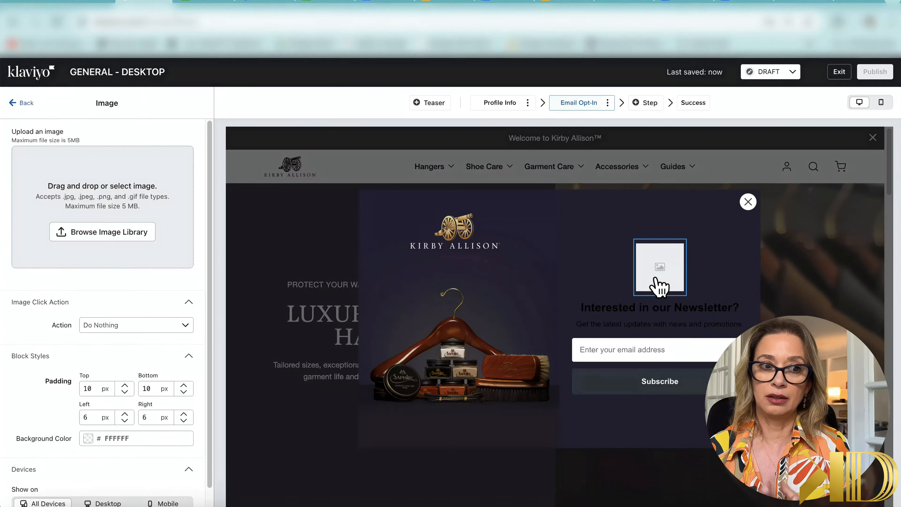
Step: Upload the Slice 3.1 headline image into the Email Opt-In step's image block and set its width to 500 px
click(89, 235)
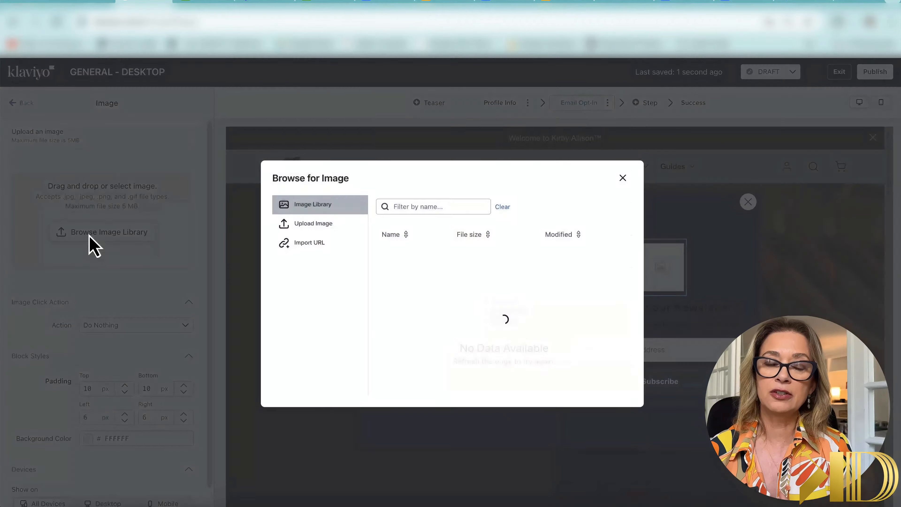
click(312, 148)
click(507, 332)
click(490, 204)
click(652, 363)
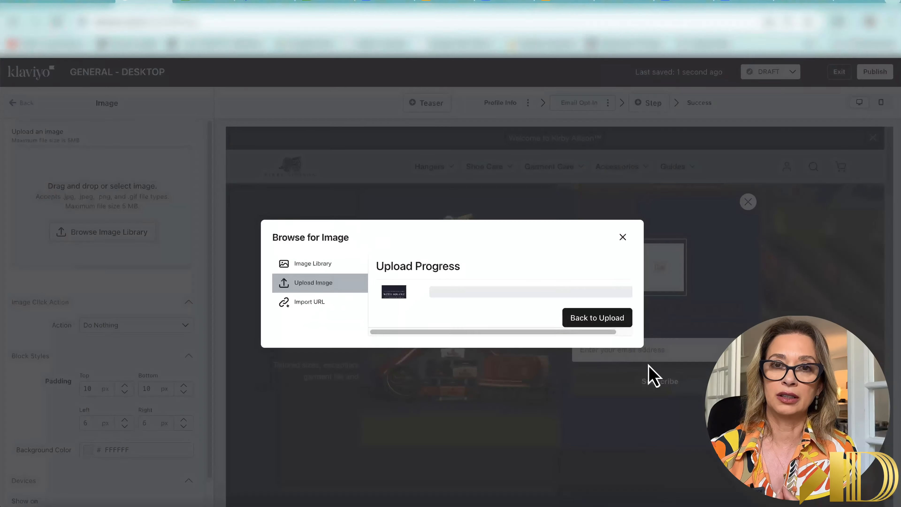
click(86, 208)
text(500)
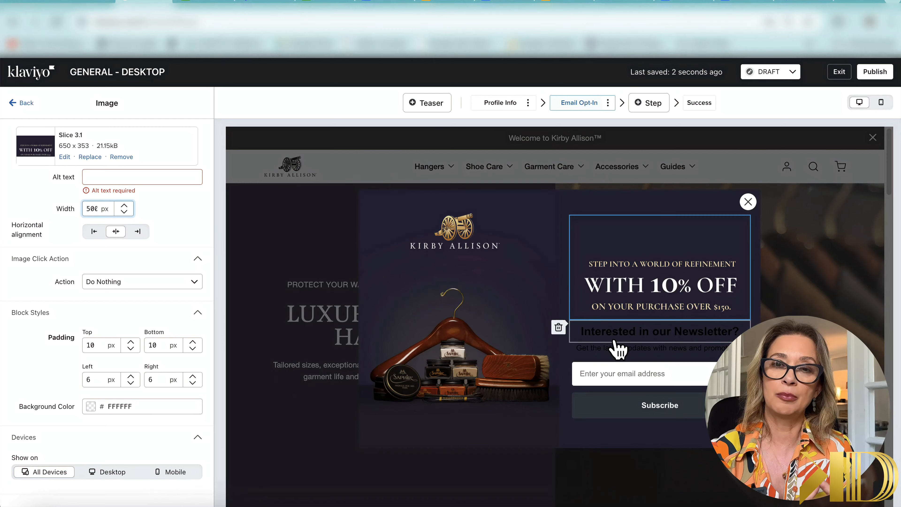
Step: Replace the newsletter heading with "You'll be the first to discover new arrivals and exclusive offers, designed for connoisseurs of exceptional wardrobe care and craftsmanship."
click(618, 343)
text(You'll be the first to discover new arrivals and exclusive offers, designed for connoisseurs of exceptional wardrobe care and craftsmanship.)
key(ctrl+a)
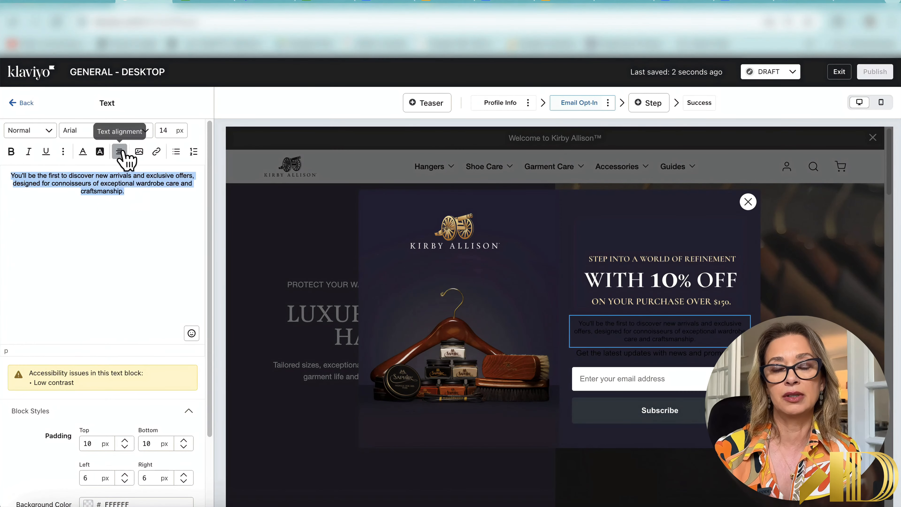
Step: Format the new Email Opt-In paragraph in Playfair Display Normal at 16 px in white, and return to the form overview
click(107, 130)
scroll(82, 245, up, 3)
click(80, 242)
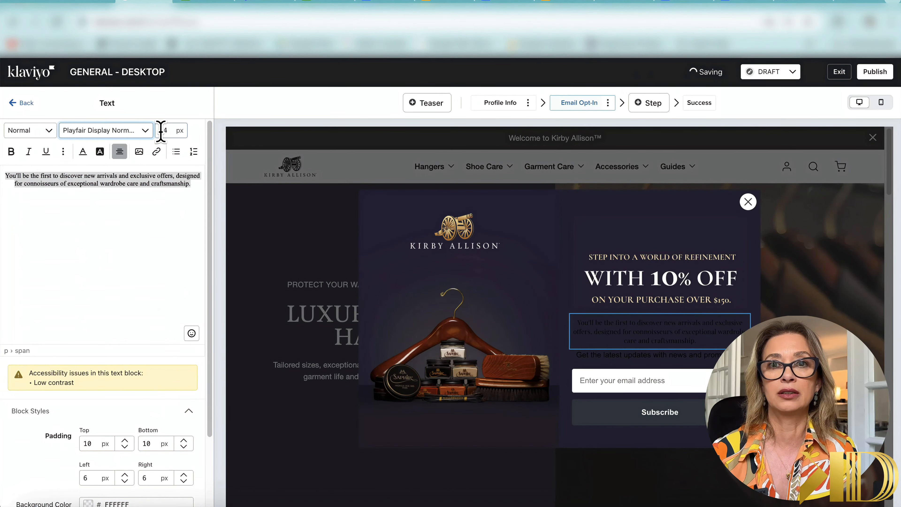
text(16)
click(83, 151)
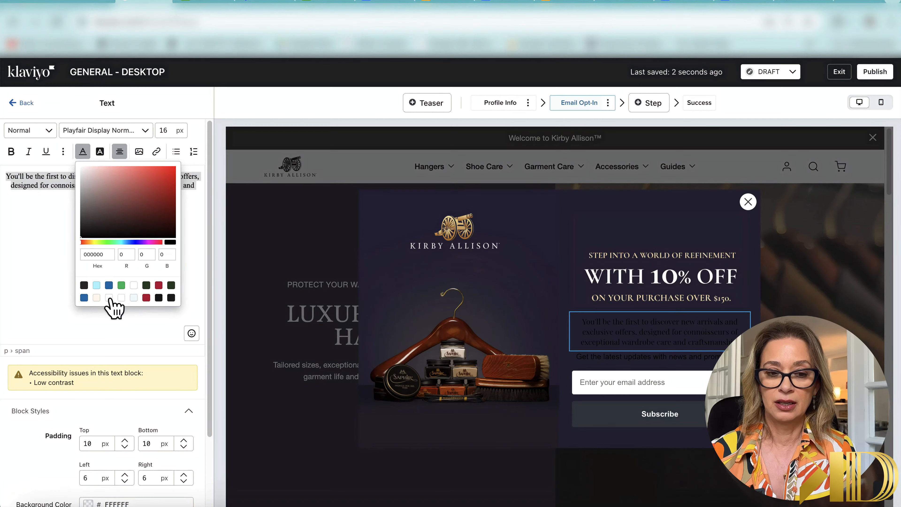
click(109, 297)
click(25, 103)
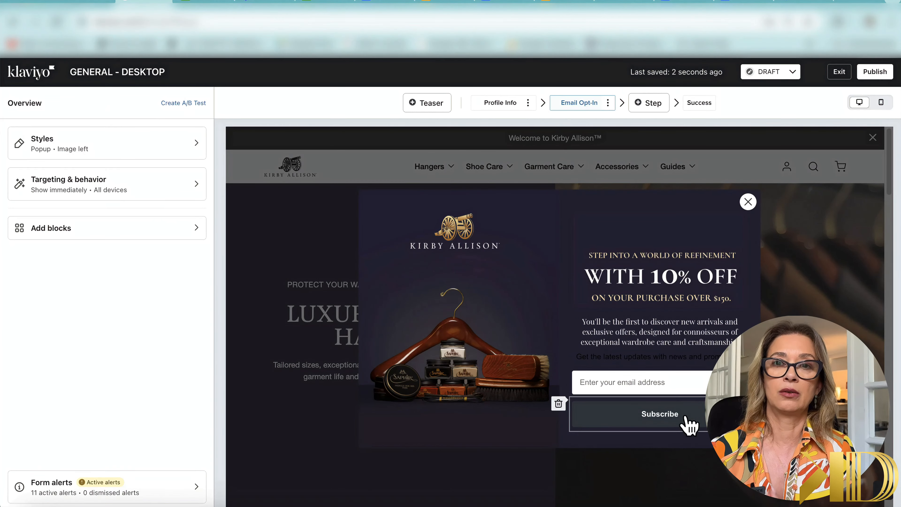
Step: Copy the fill colour of the Figma design's button and set the Email Opt-In Subscribe button's background colour to 841B24
click(701, 504)
key(Escape)
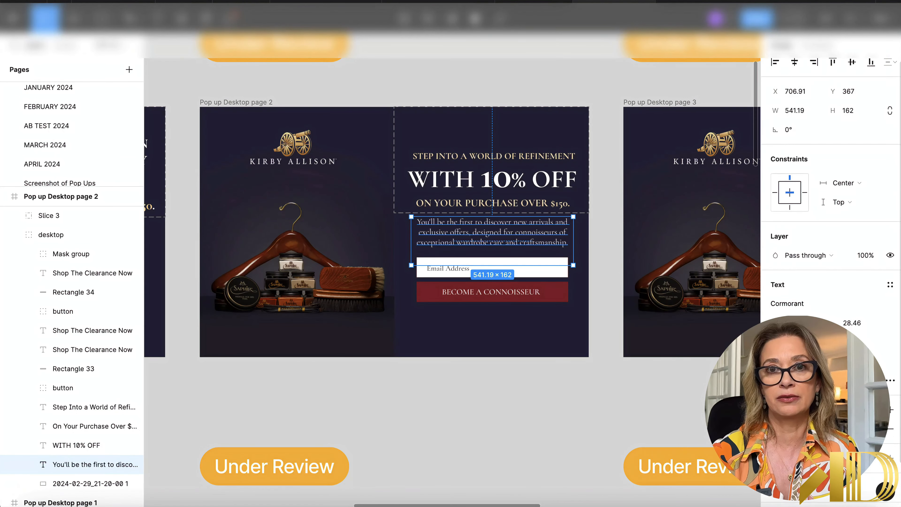
click(552, 295)
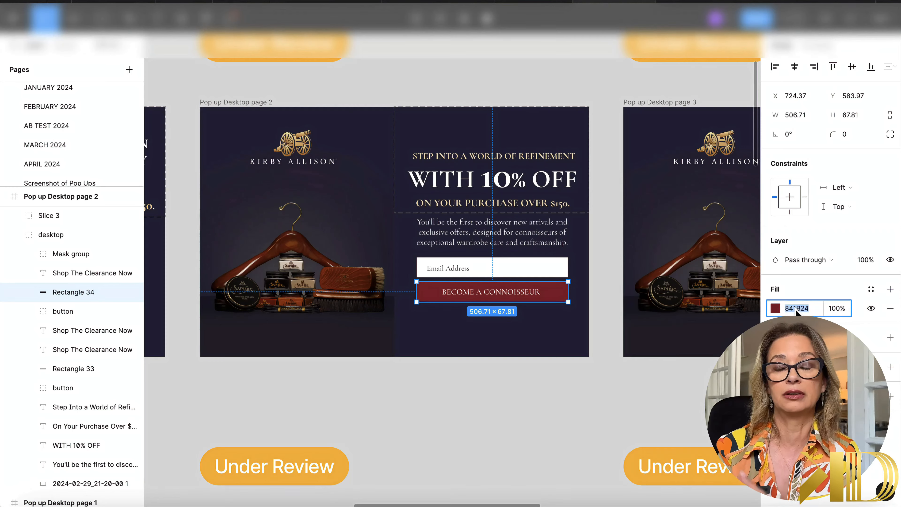
click(218, 504)
click(639, 414)
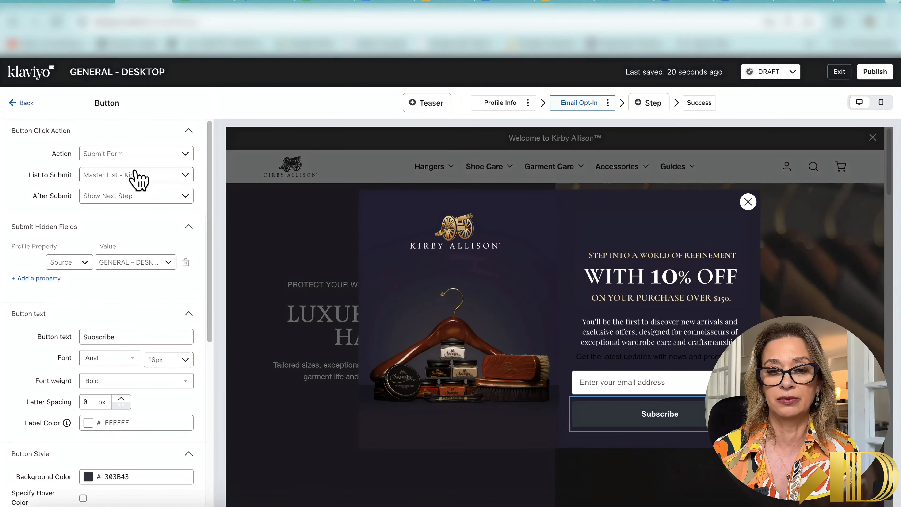
double_click(117, 476)
key(super+v)
Step: Copy the button label from the Figma design and change the Email Opt-In button's text to "BECOME A CONNOISSEUR"
click(695, 502)
double_click(470, 291)
key(super+c)
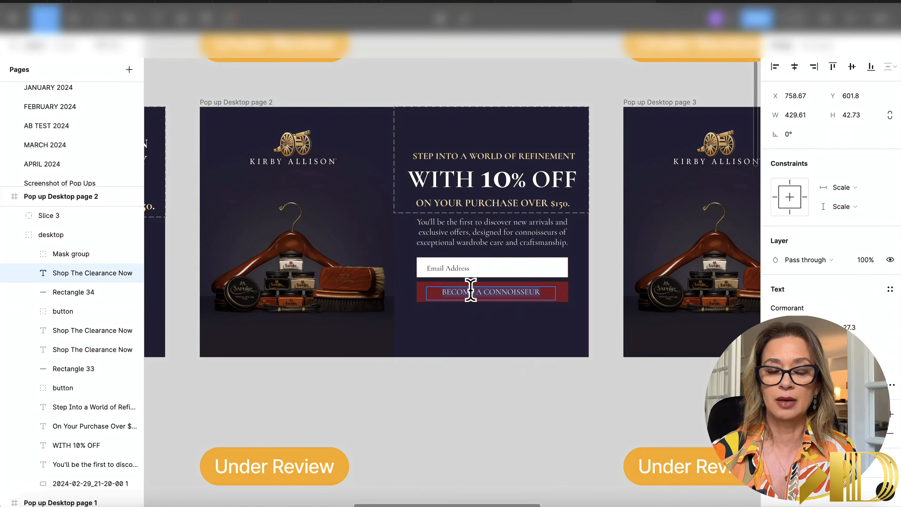
click(219, 504)
click(654, 414)
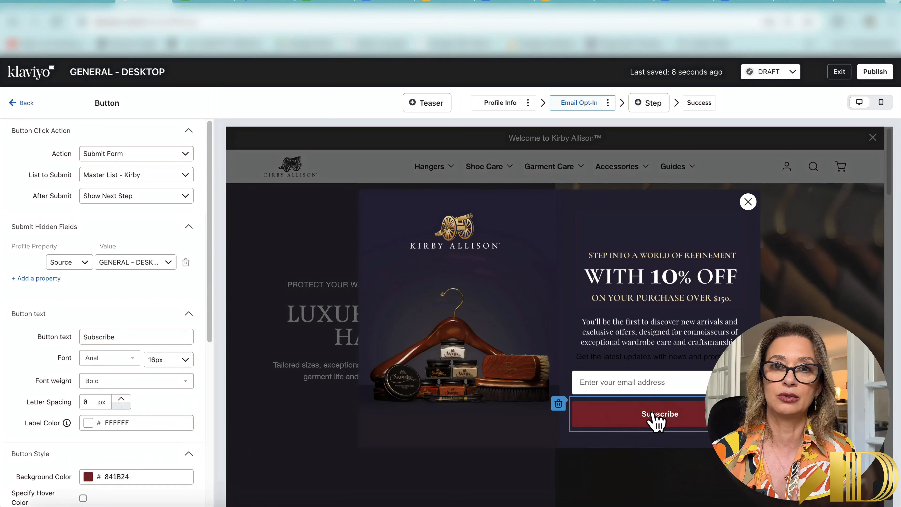
double_click(95, 337)
key(super+v)
key(super+a)
click(26, 103)
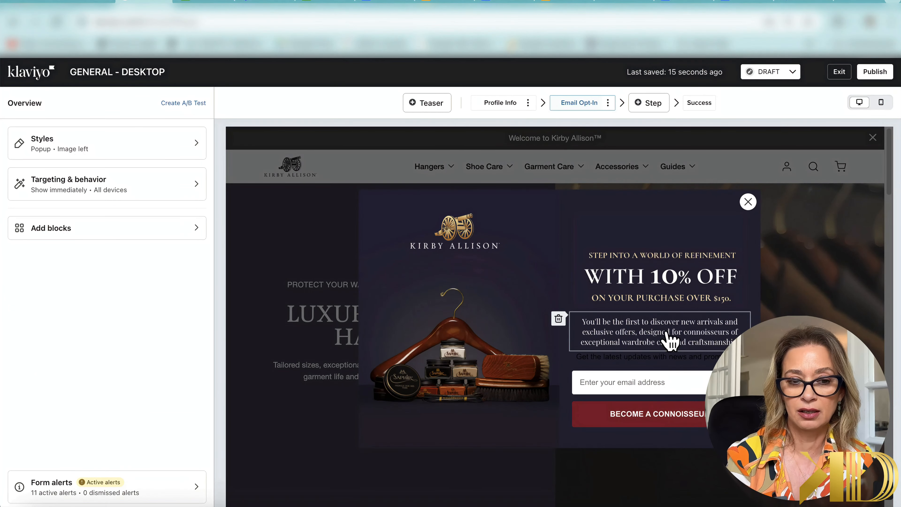
Step: Set the font size of the entire Email Opt-In paragraph to 14 px and return to the form overview
click(670, 339)
key(super+a)
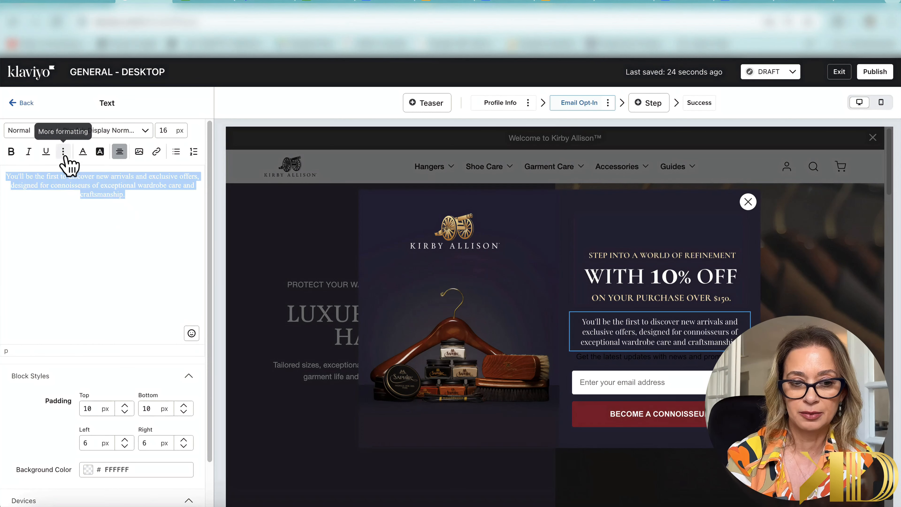
click(63, 151)
click(82, 169)
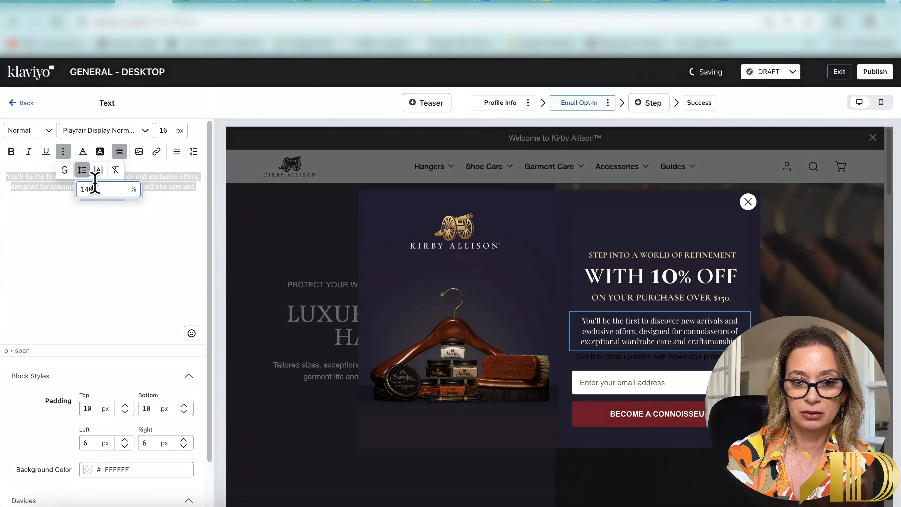
double_click(161, 130)
text(14)
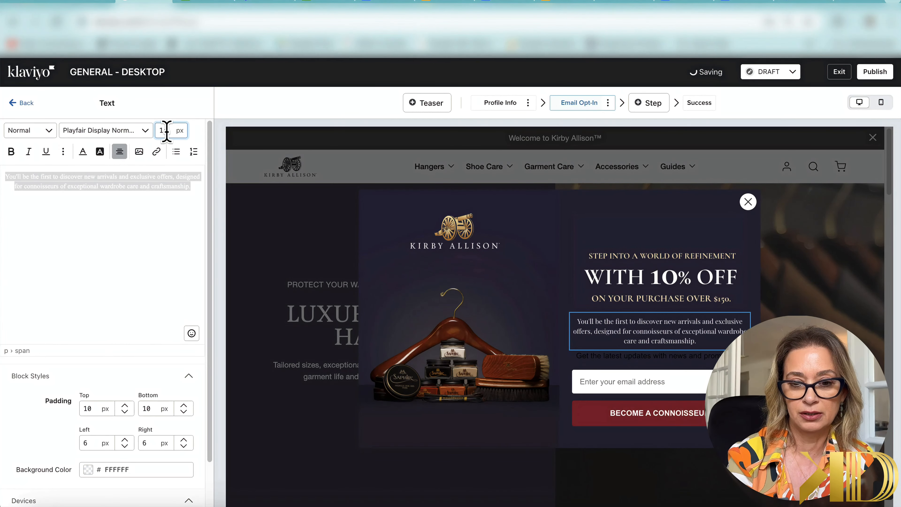
click(24, 103)
Step: Crop the Slice 3.1 headline image in the Email Opt-In step to 634 × 250 px and save it
click(691, 264)
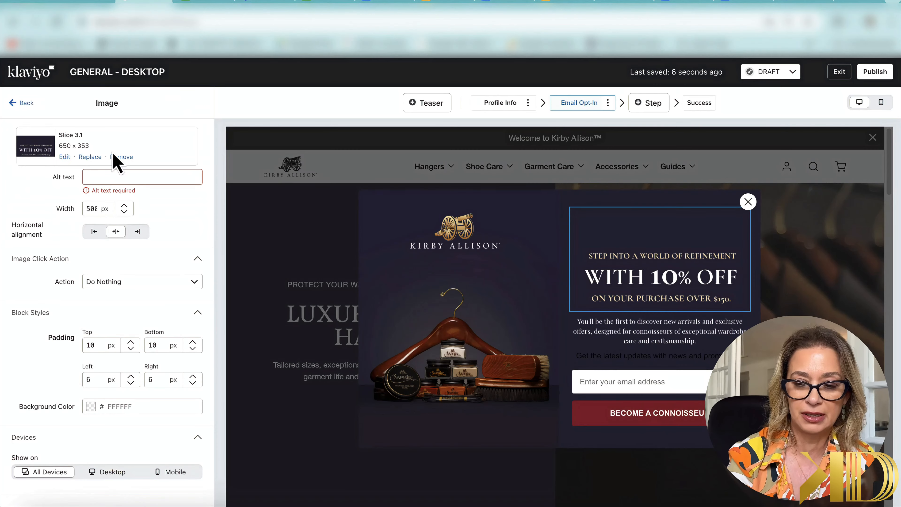
click(66, 157)
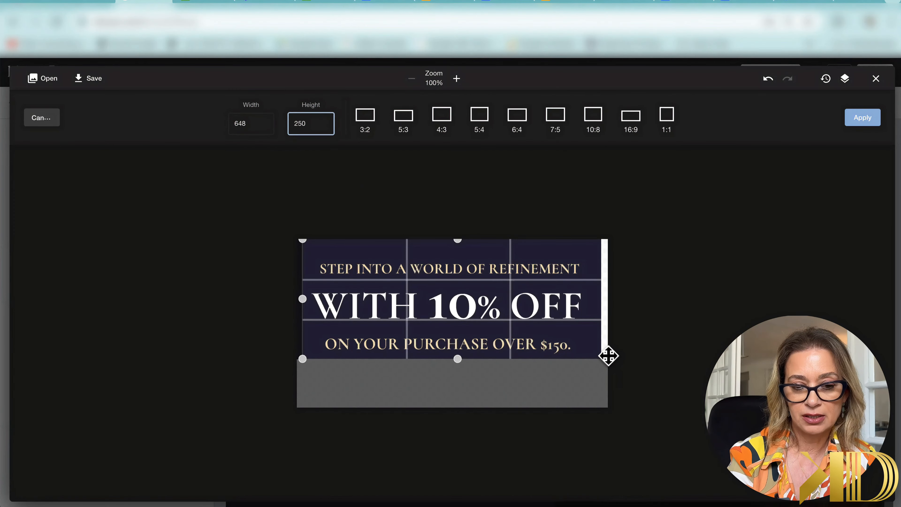
drag(608, 297, 592, 298)
click(870, 120)
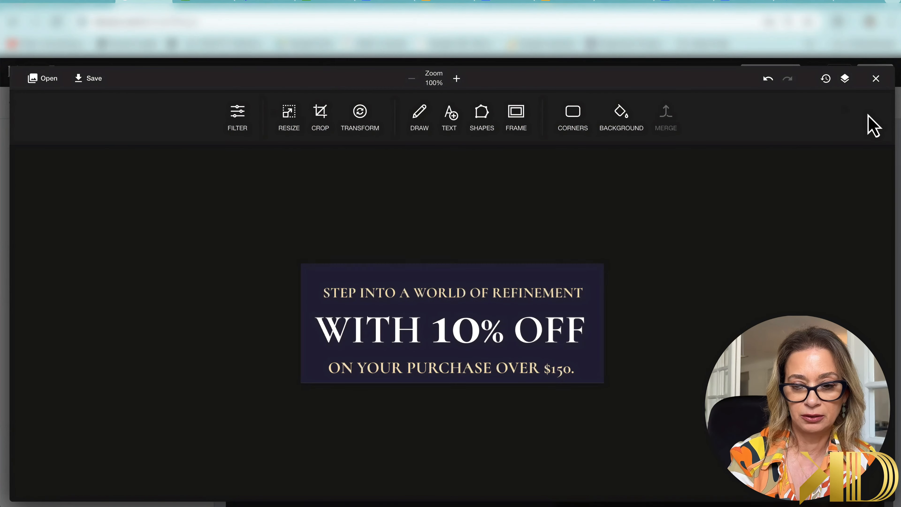
click(90, 78)
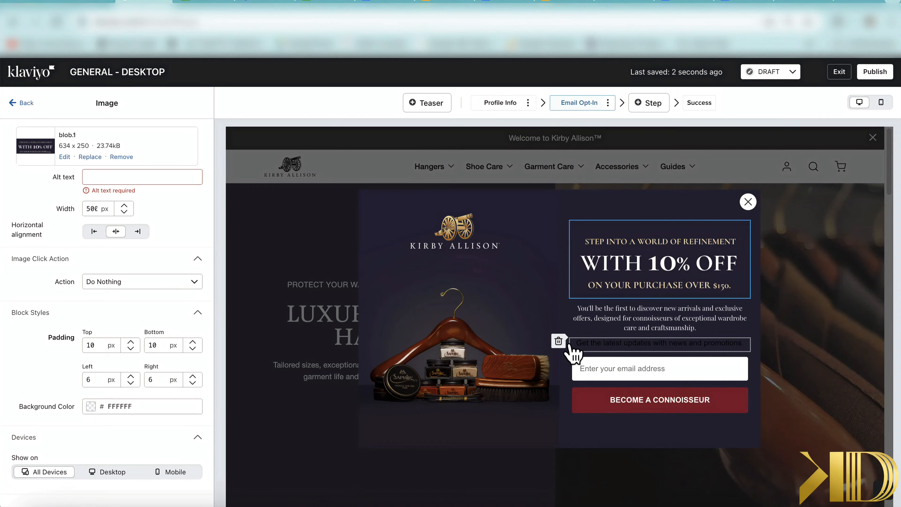
Step: Delete the "Get the latest updates with news and promotions" text block and increase the headline image's bottom padding
click(560, 342)
click(603, 308)
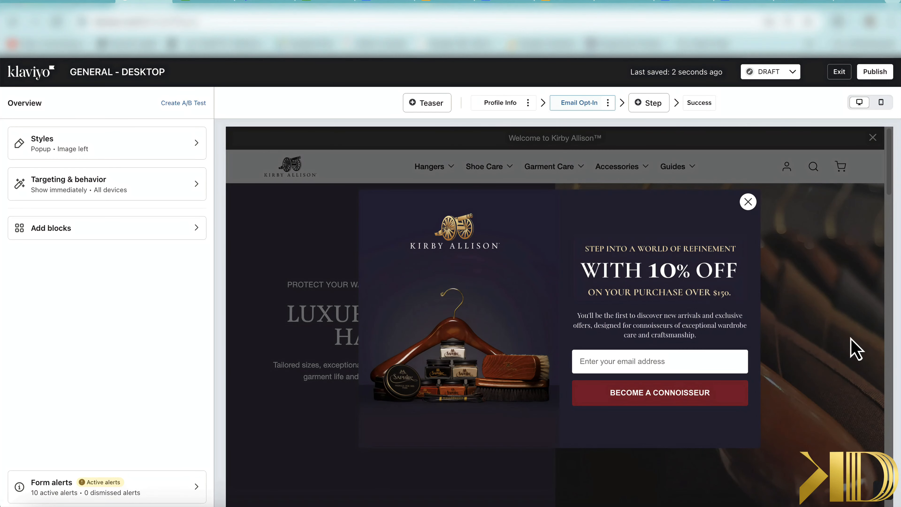
click(692, 279)
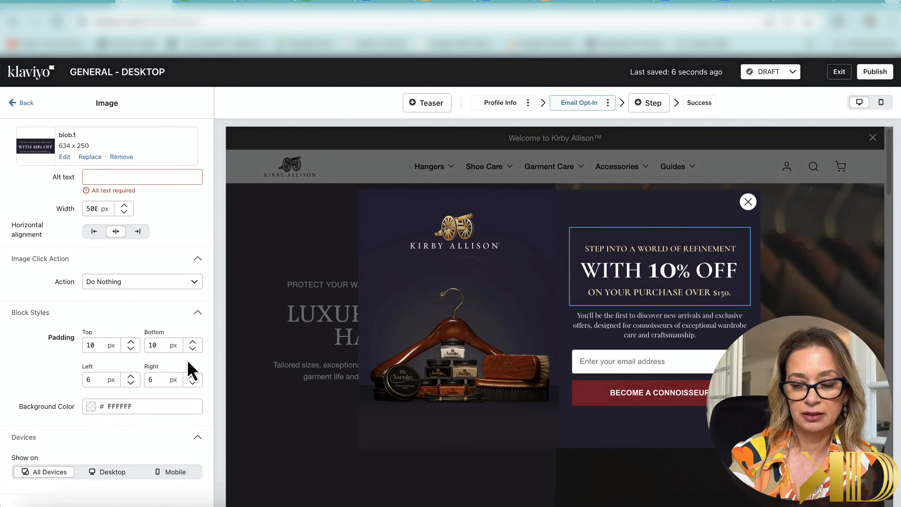
click(193, 349)
click(192, 341)
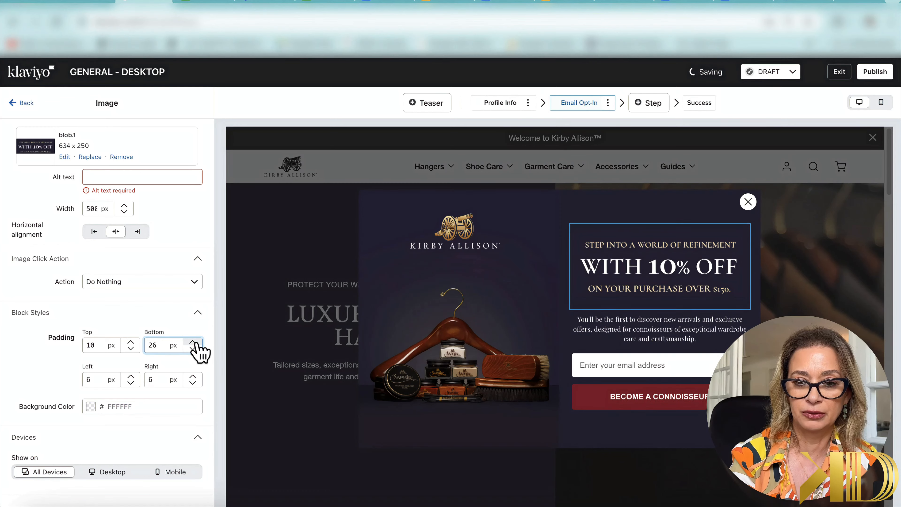
click(675, 328)
Step: Switch to Figma, slice the headline area of Pop up Desktop page 3 at 650 × 367 px, and export it as Slice 4.png to the Kirby folder
click(700, 506)
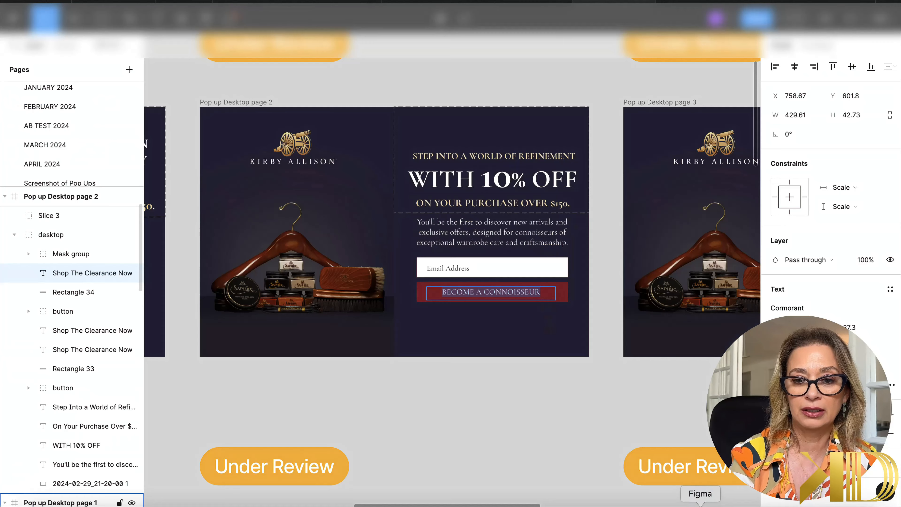
click(606, 401)
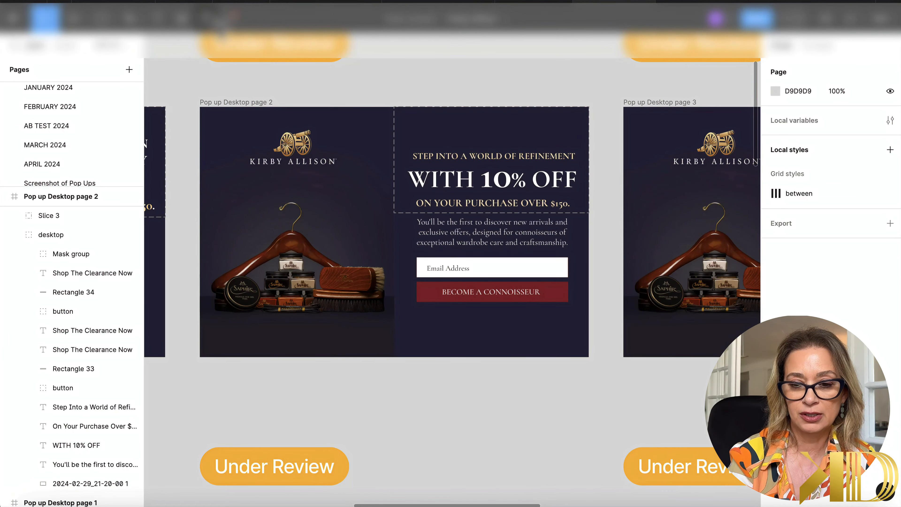
key(space)
drag(497, 401, 528, 384)
drag(734, 384, 340, 423)
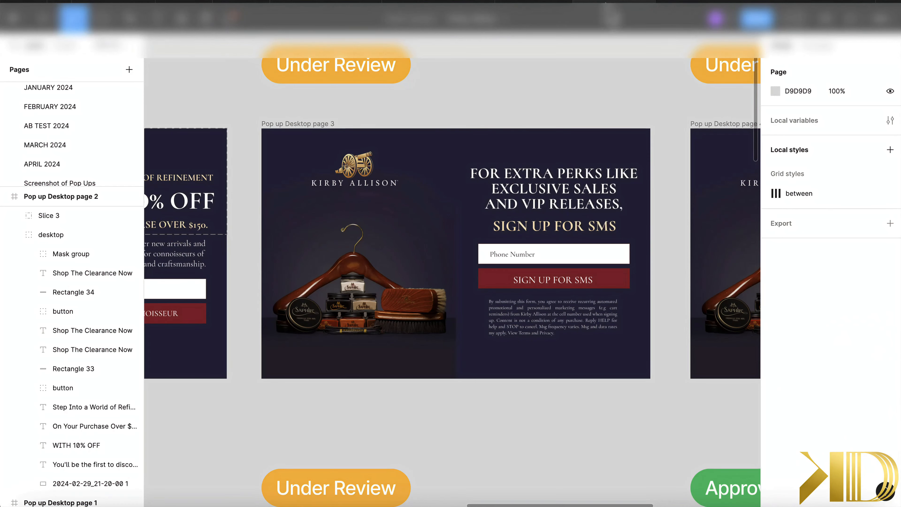
drag(454, 130, 653, 239)
click(814, 284)
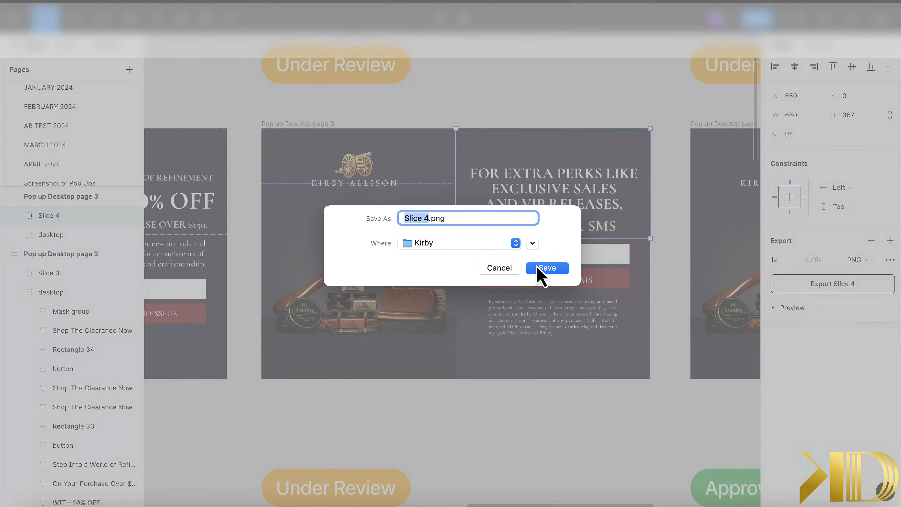
click(537, 270)
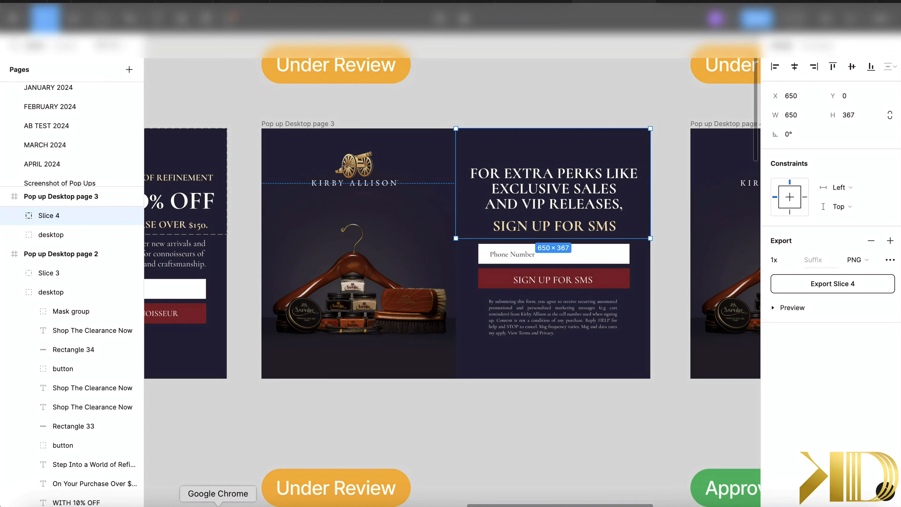
Step: Switch back to Klaviyo and add an SMS step with Traditional SMS opt-in that adds subscribers to the SMS Subscribers list
click(218, 505)
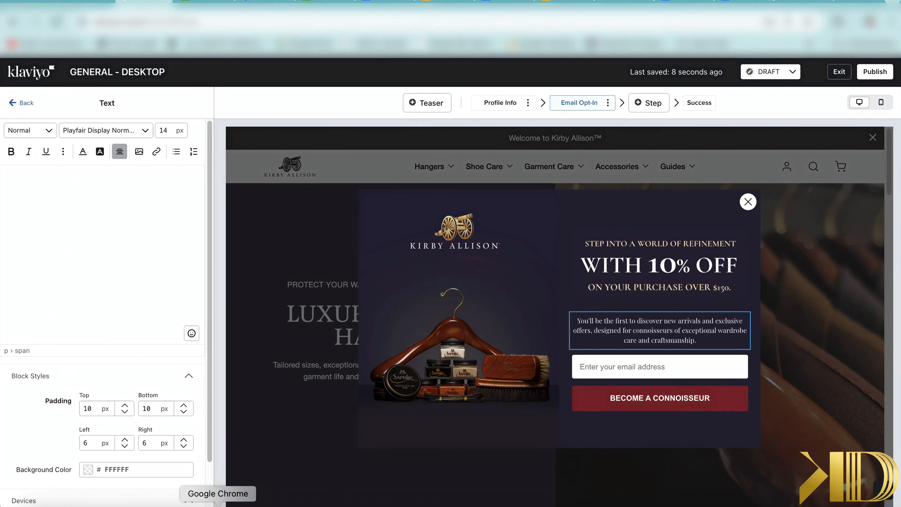
click(650, 103)
click(615, 366)
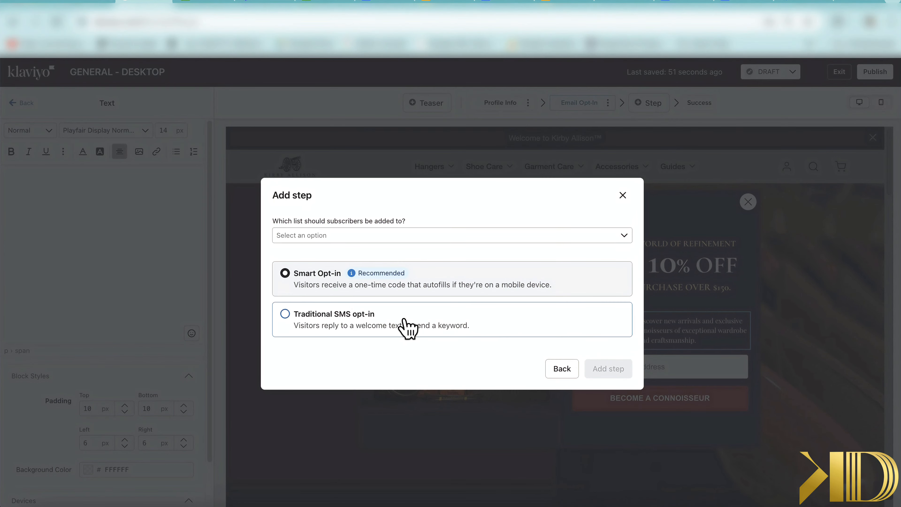
click(408, 328)
click(426, 235)
click(334, 412)
click(613, 371)
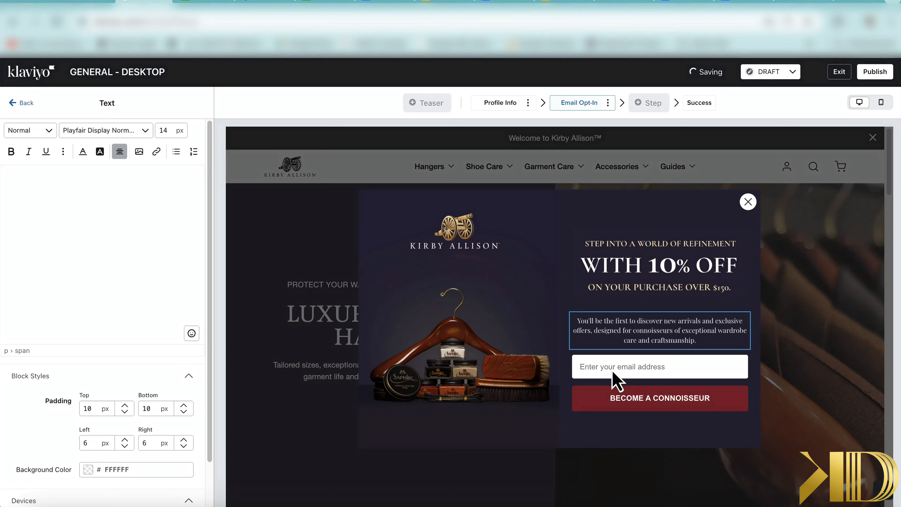
Step: Set the SMS Opt-In step's side image to Slice 1.1 from the image library
click(489, 361)
click(132, 236)
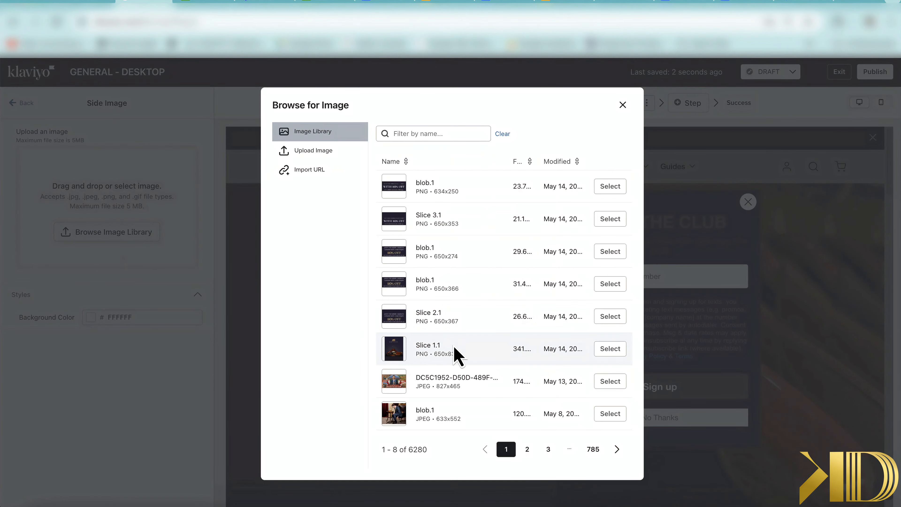
click(608, 348)
Step: Delete the "JOIN THE CLUB" text block and add an image block in its place above the phone number field
click(690, 216)
click(560, 213)
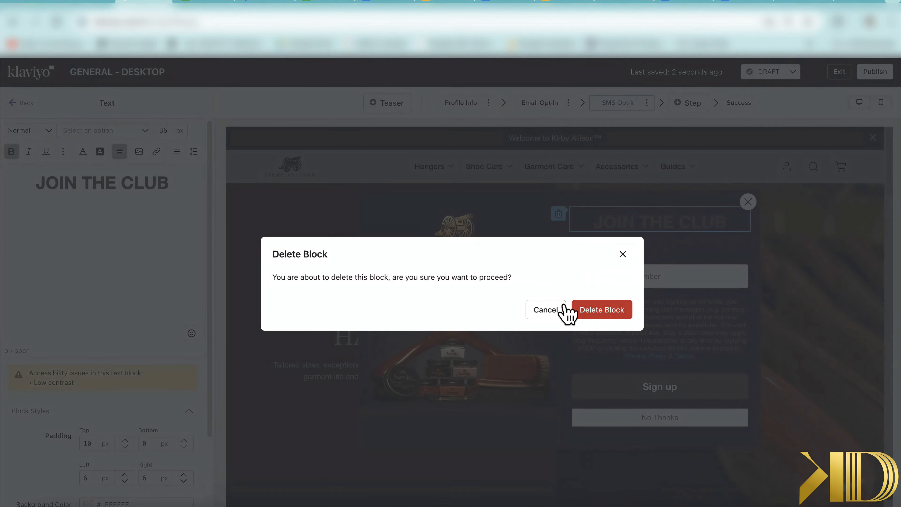
click(570, 309)
click(74, 228)
drag(164, 192, 645, 243)
Step: Upload the Slice 4 headline image into the SMS Opt-In step's image block and set its width to 500 px
click(106, 232)
click(284, 149)
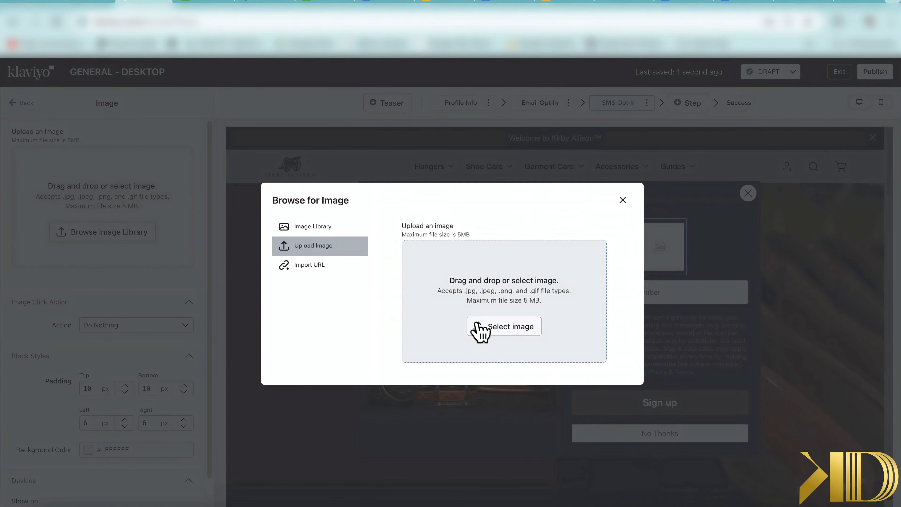
click(483, 328)
click(443, 206)
click(658, 352)
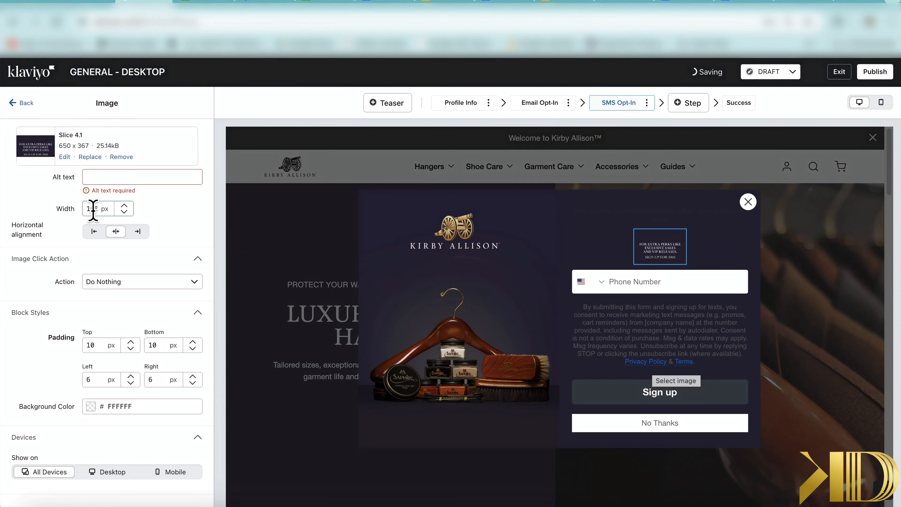
text(500)
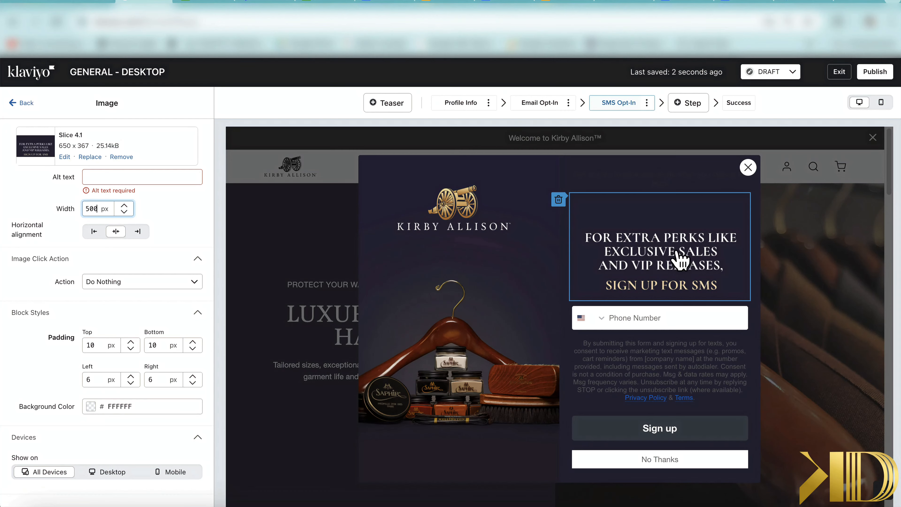
Step: Crop the SMS headline image to 650 × 266 px, save it, and set its width to 500 px
click(64, 157)
click(864, 116)
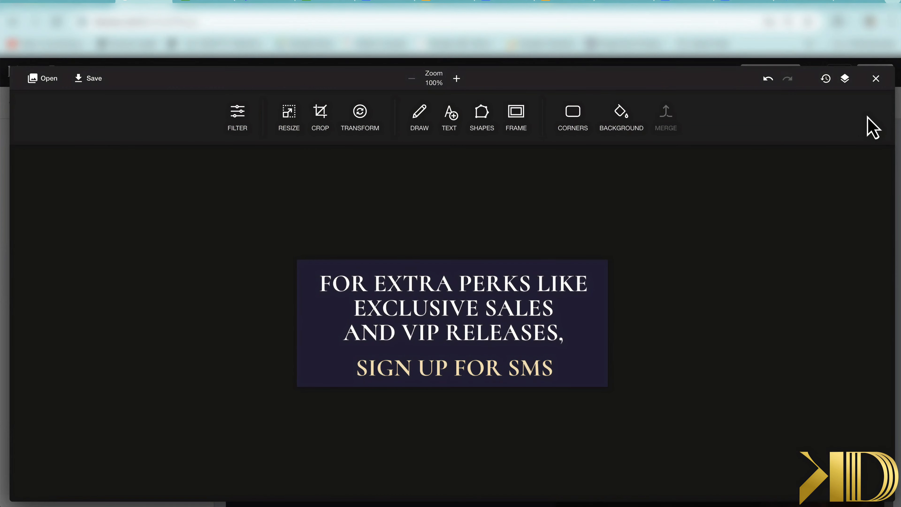
click(90, 79)
text(5)
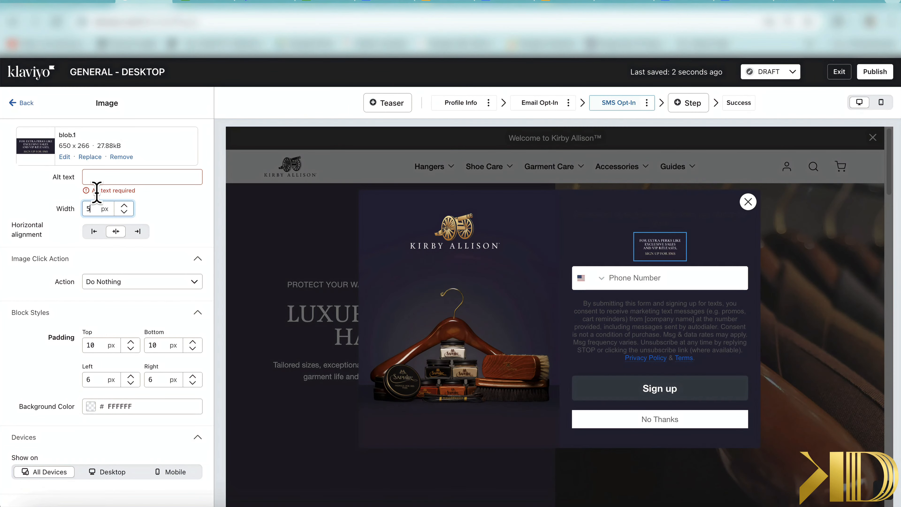
text(00)
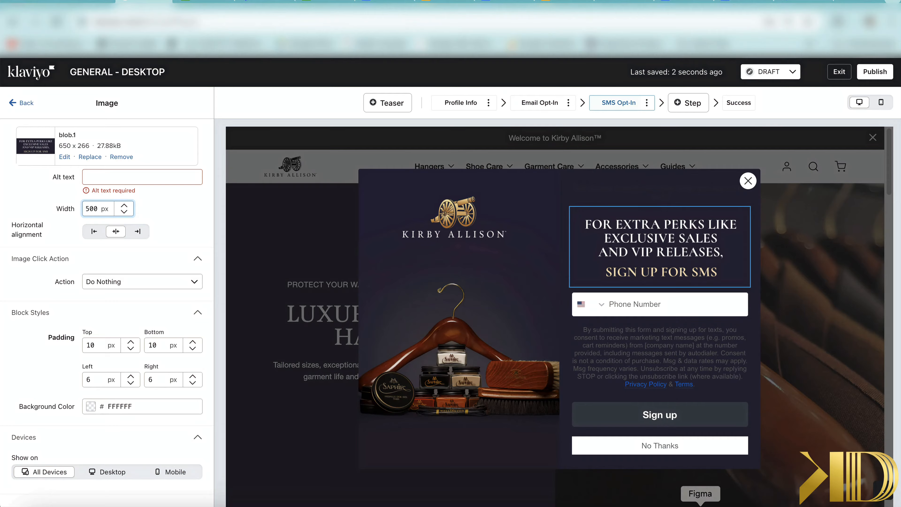
Step: Check the SMS button in the Figma design and set the Sign up button's background colour to 841B24
click(700, 503)
click(218, 505)
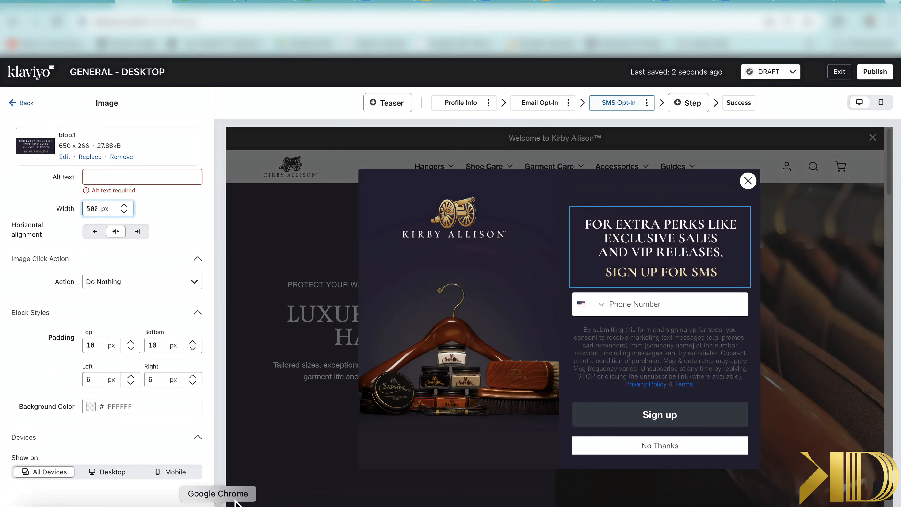
click(684, 411)
click(700, 504)
key(Escape)
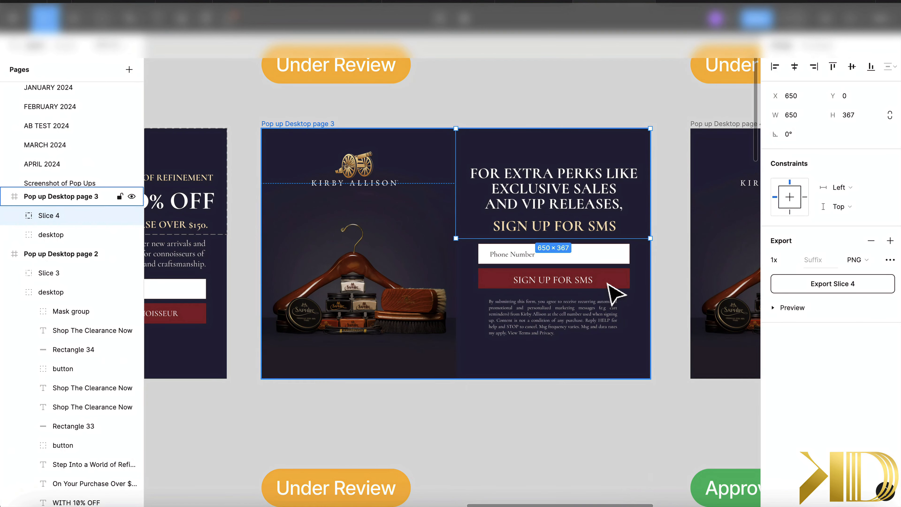
click(218, 504)
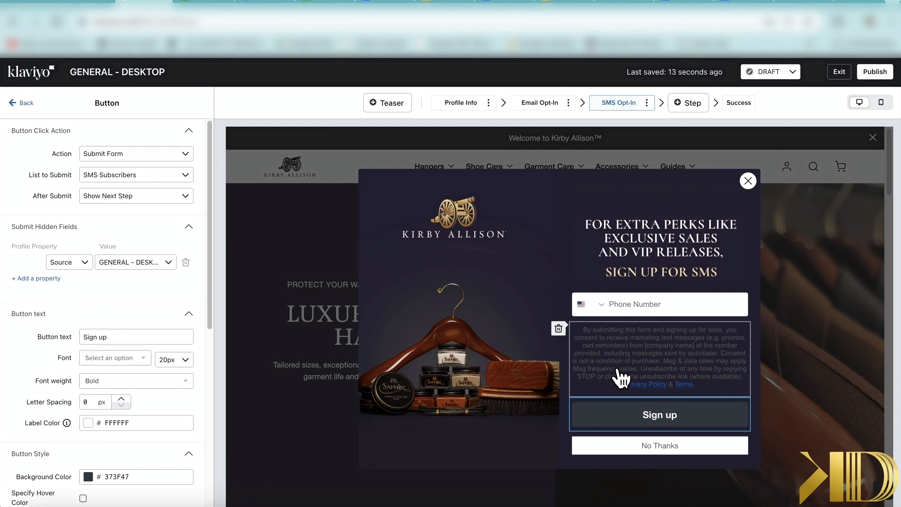
double_click(125, 477)
text(841B24)
Step: Open the SMS disclosure language for editing and justify all of its text
click(596, 387)
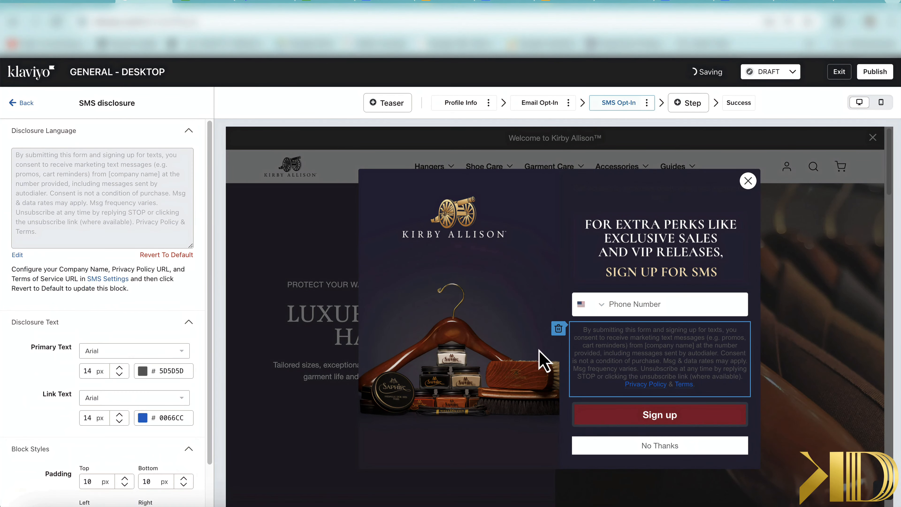
click(18, 255)
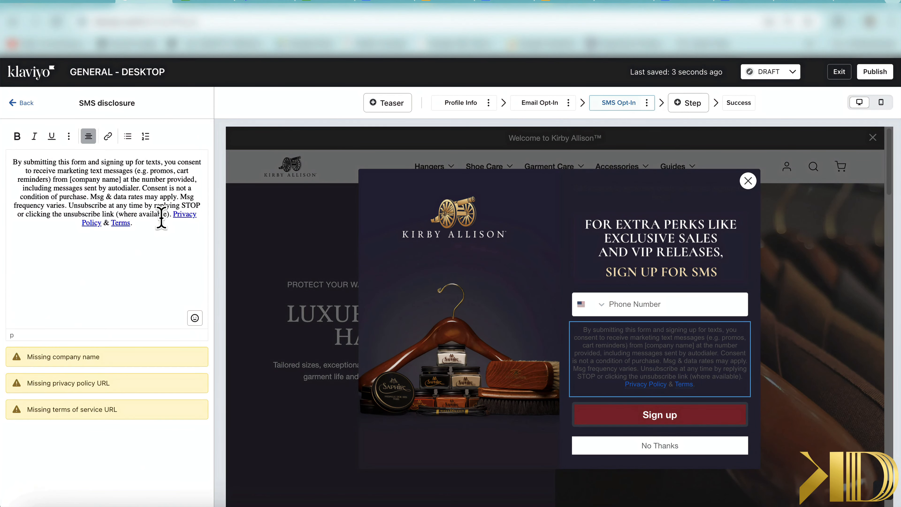
key(super+a)
click(89, 136)
click(138, 155)
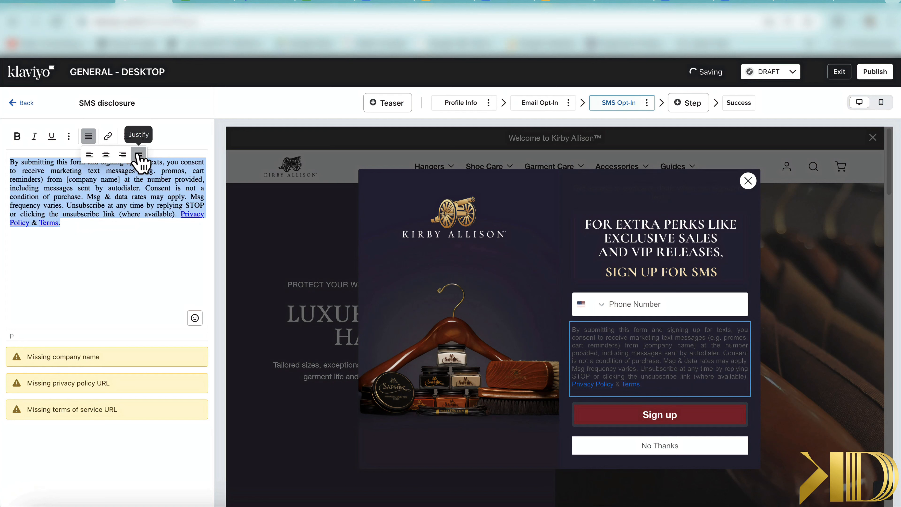
Step: Replace the [company name] placeholder in the SMS disclosure with "Kirby Allison" and return to the disclosure settings
click(114, 197)
text(Kirby Allison)
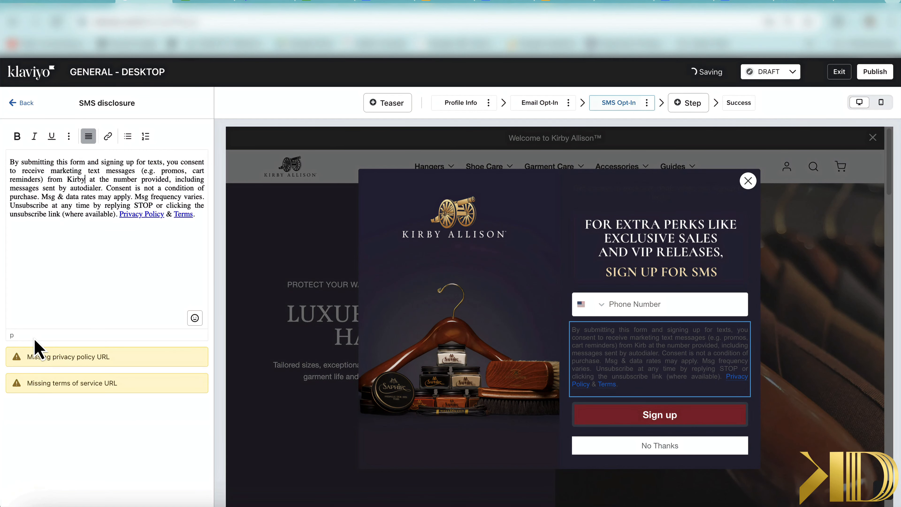
click(20, 103)
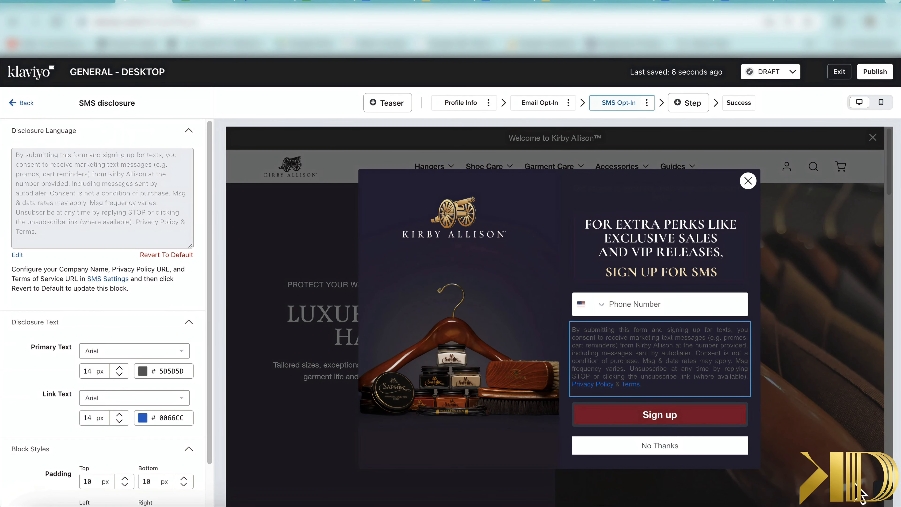